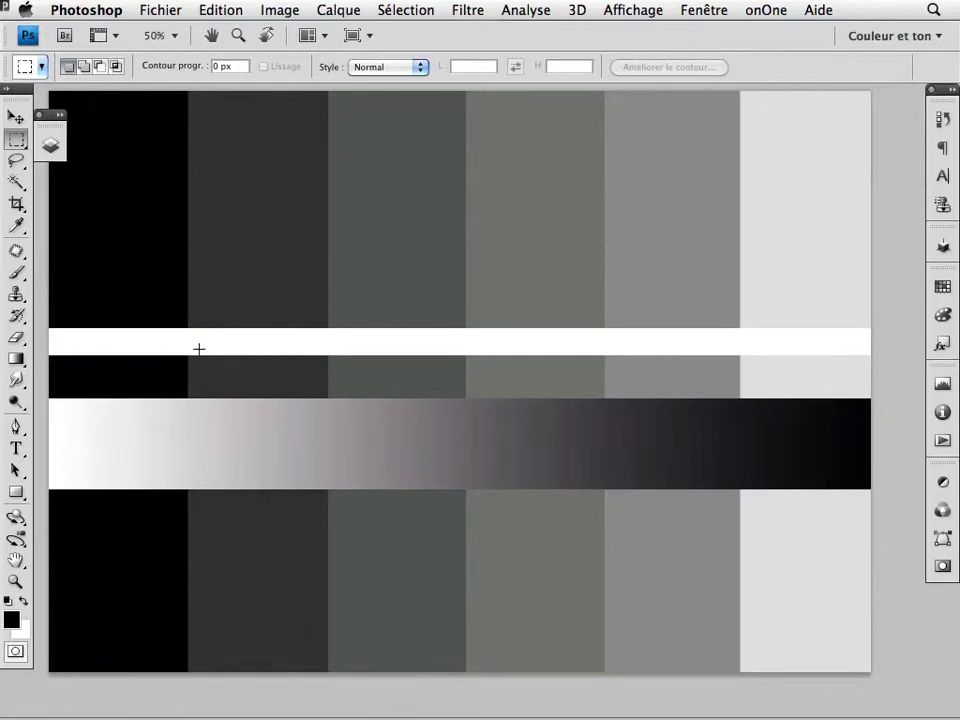
- Pan the stripe test image and expand the Layers panel to show its single background layer
drag(208, 335, 247, 306)
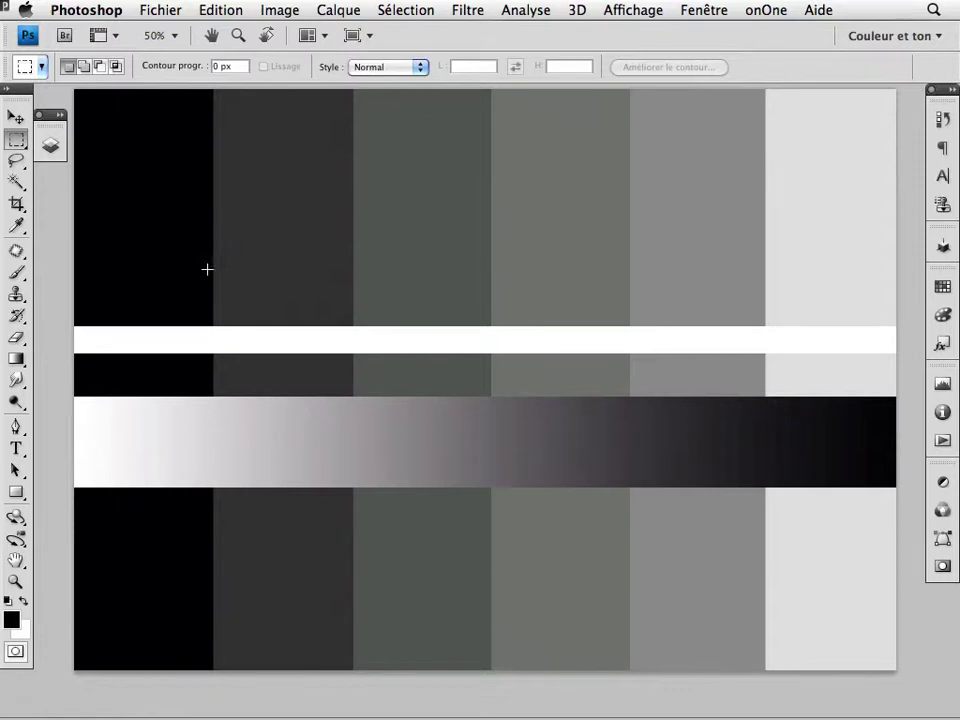
click(49, 145)
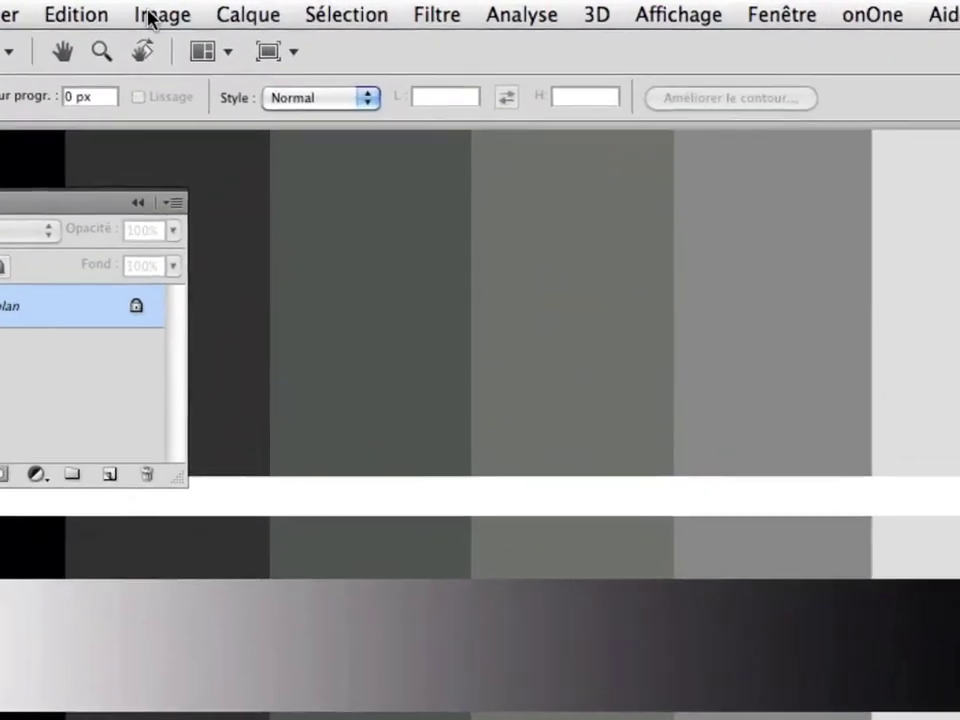
- Add a Courbe de transfert de dégradé (Gradient Map) adjustment layer above the background, accidentally duplicating it
click(148, 16)
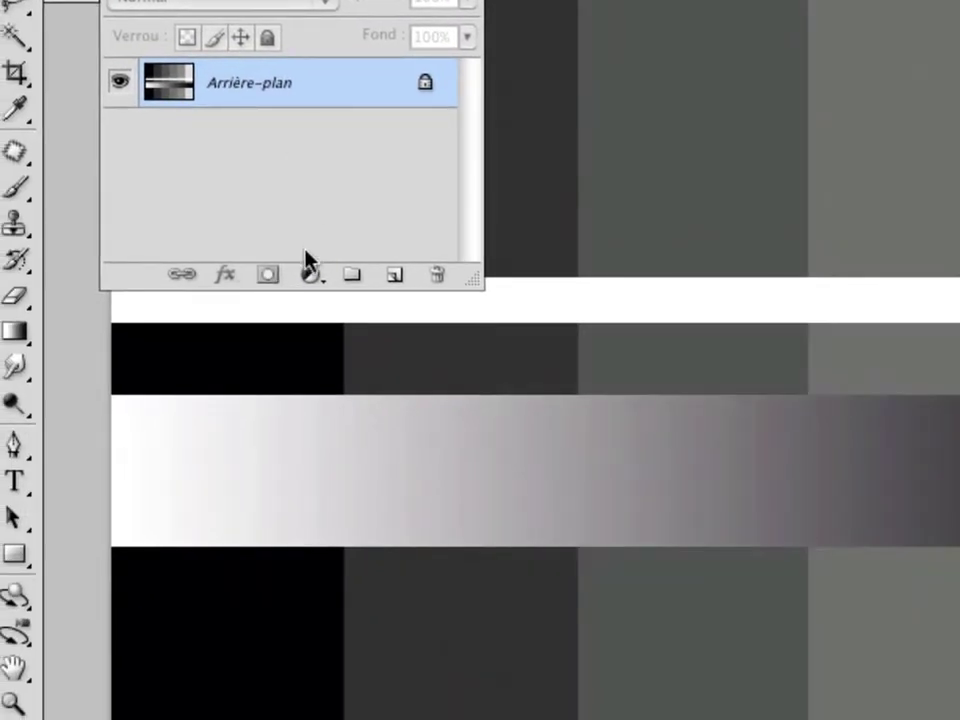
click(312, 278)
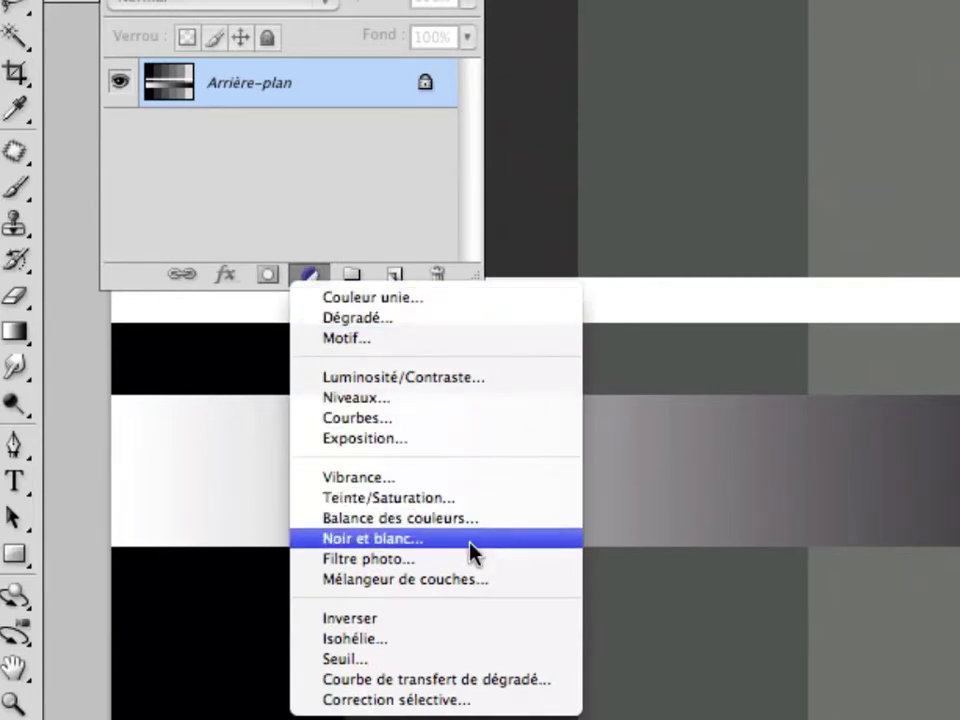
click(390, 690)
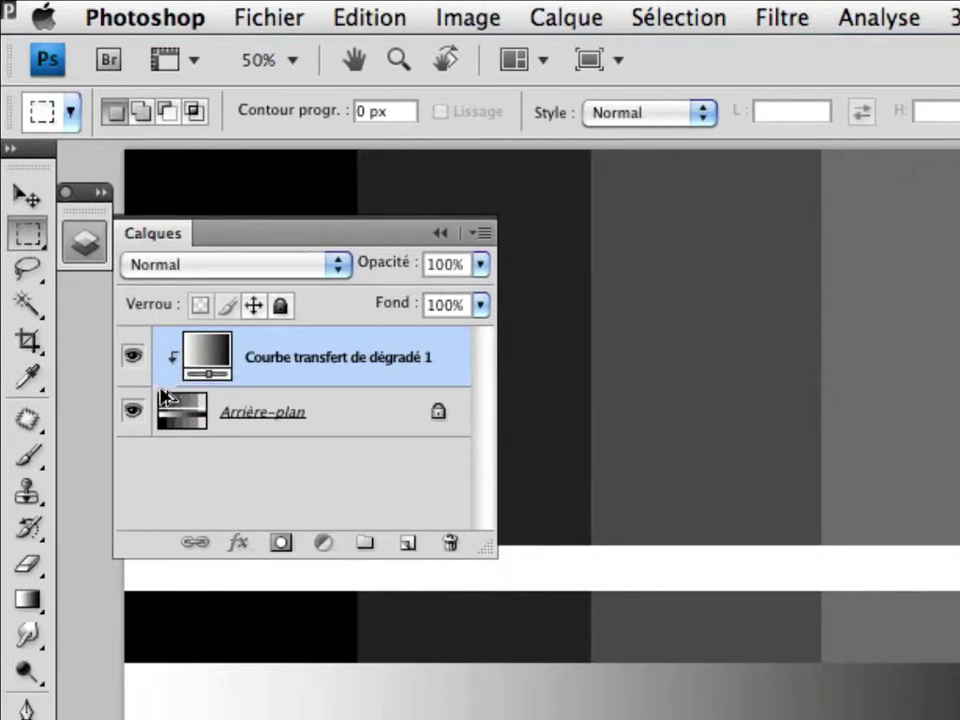
drag(200, 360, 163, 392)
- Undo the duplicate so one black-to-white gradient map layer remains
key(ctrl+z)
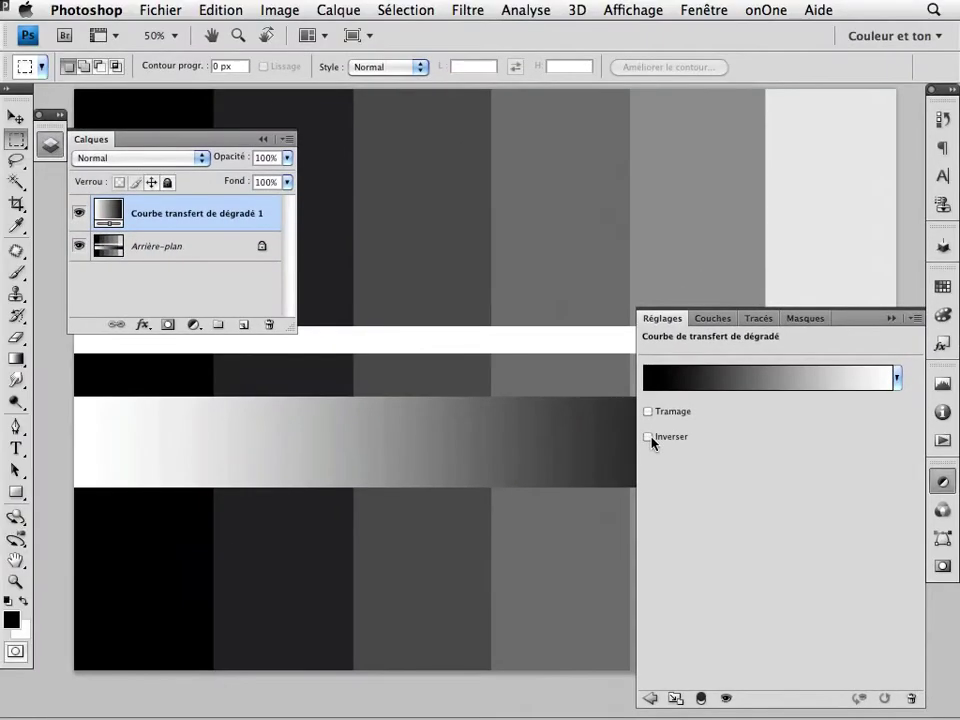
- Toggle the gradient map's Inverse option on and back off, and collapse the Layers panel
click(650, 440)
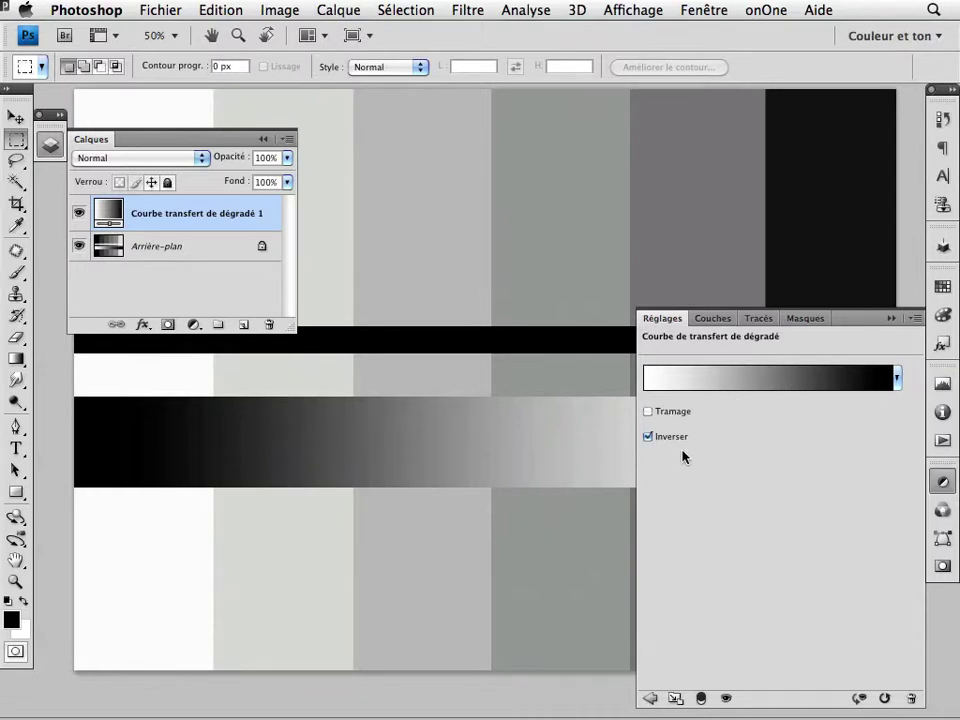
click(648, 437)
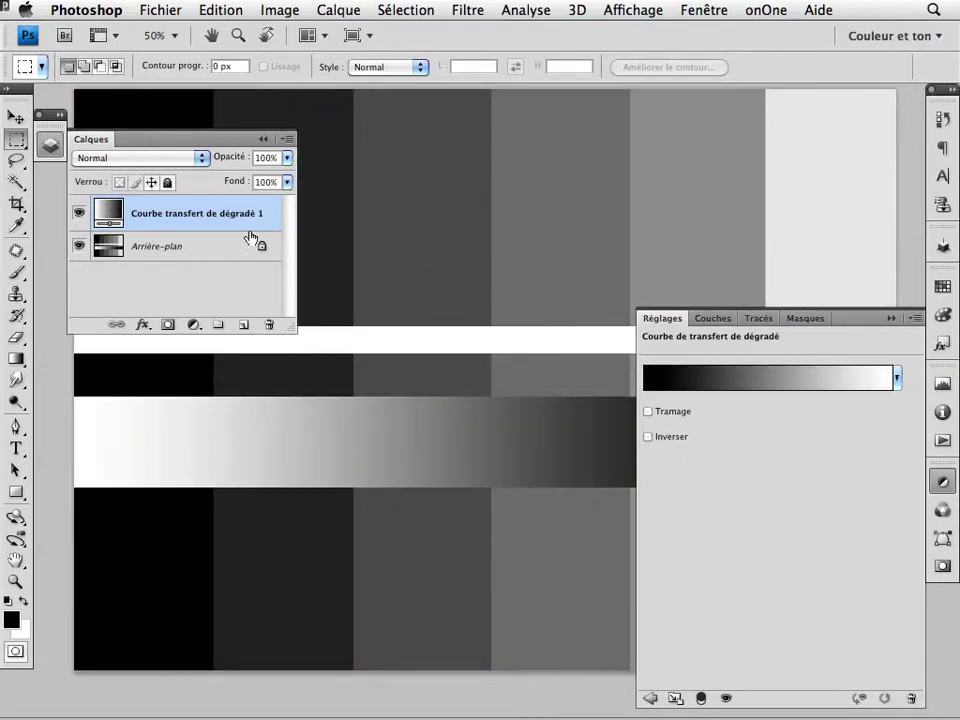
click(50, 148)
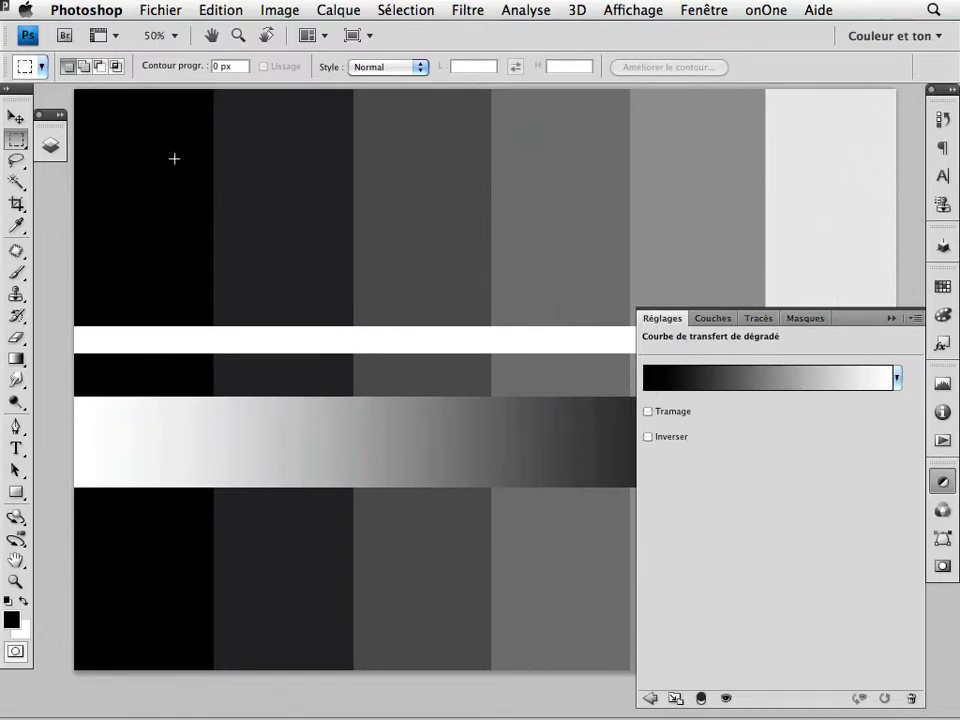
click(652, 381)
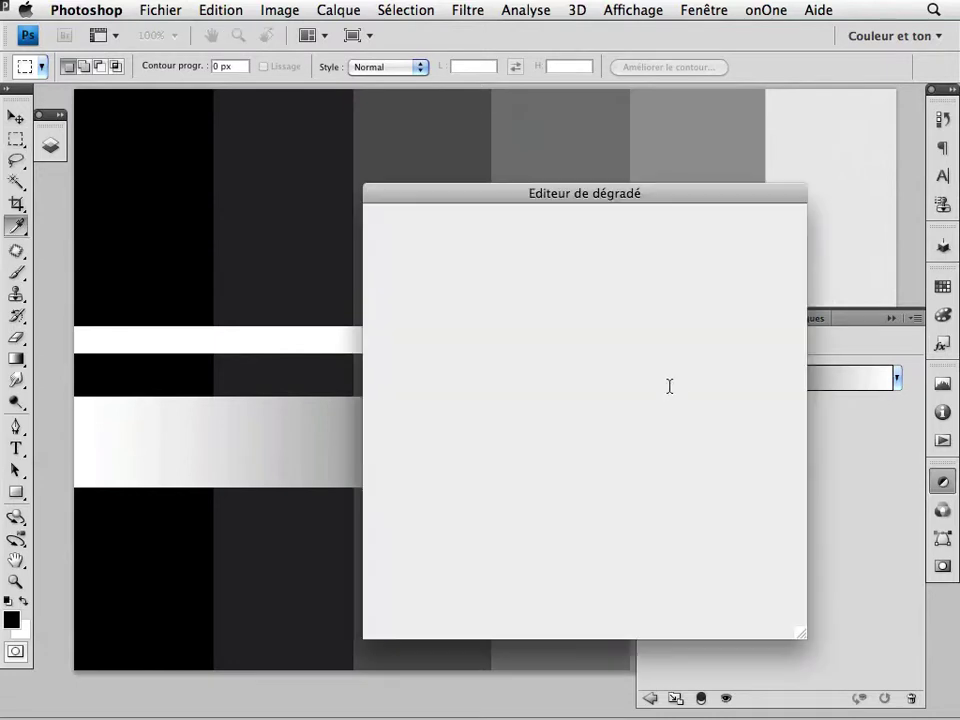
mouse_move(436, 189)
mouse_down()
mouse_move(535, 242)
mouse_move(515, 225)
mouse_up()
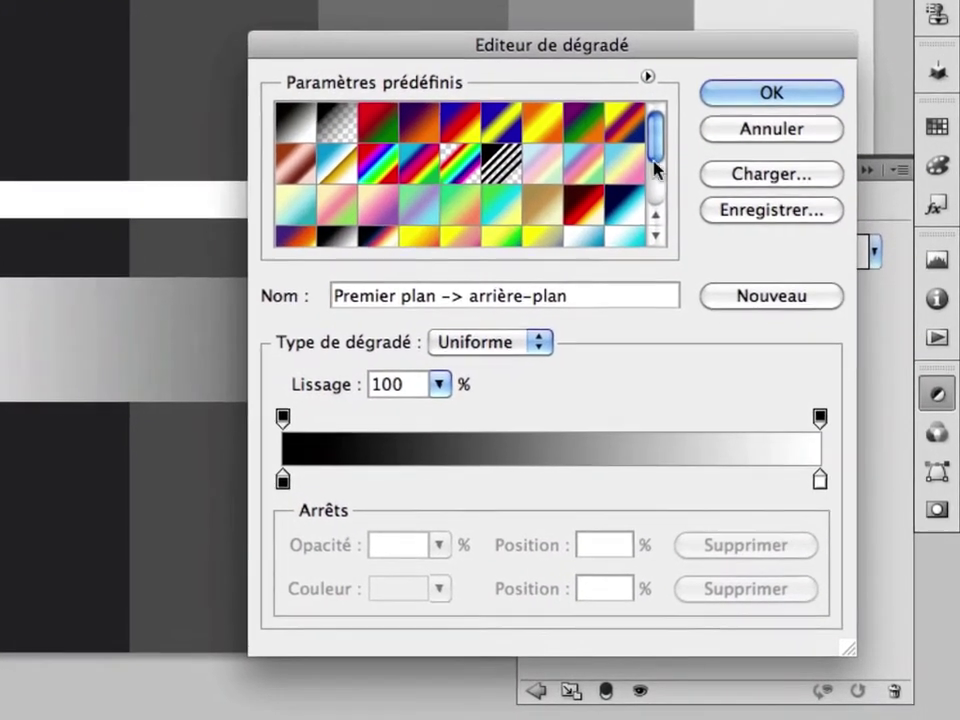
drag(655, 140, 655, 128)
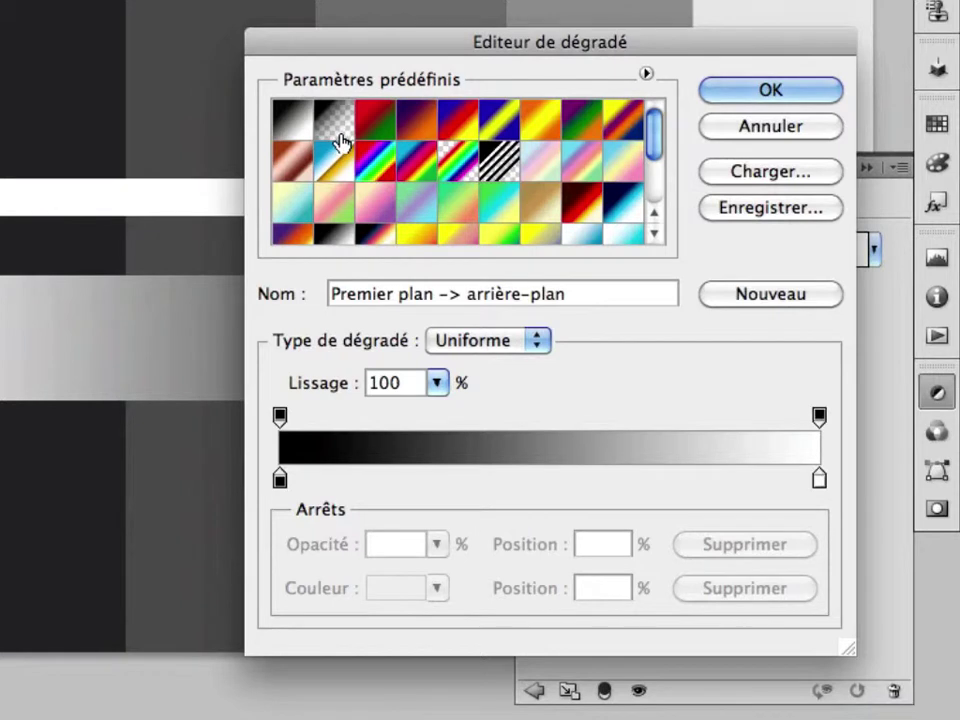
mouse_move(655, 128)
mouse_down()
mouse_move(656, 199)
mouse_move(632, 146)
mouse_up()
click(819, 483)
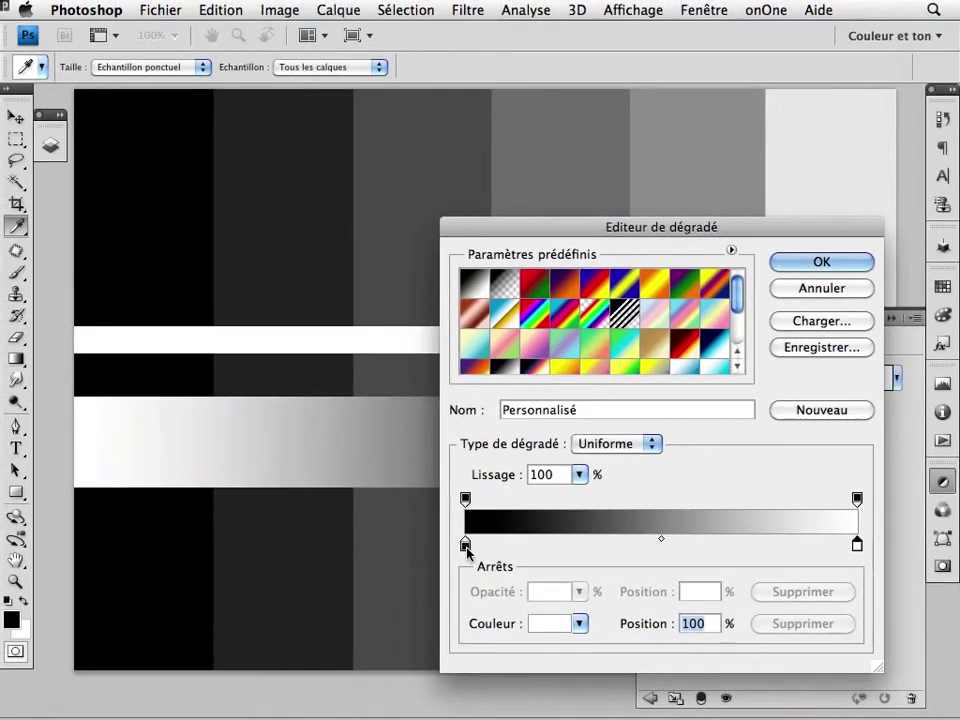
- Change the gradient's black end stop to deep red c61010
click(465, 545)
double_click(465, 545)
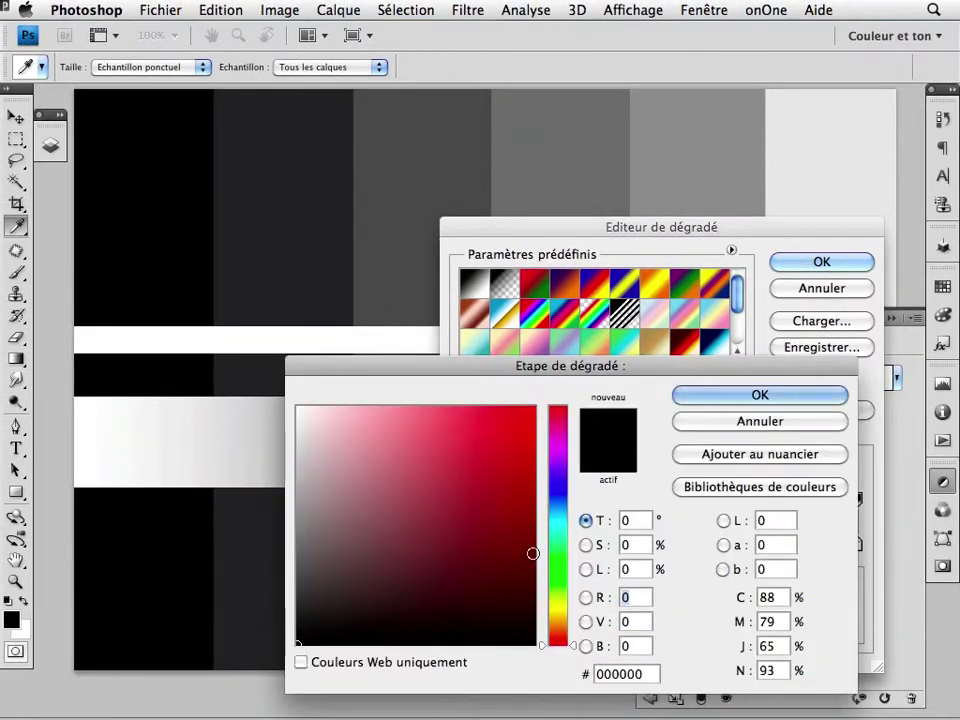
drag(399, 372, 428, 342)
click(545, 423)
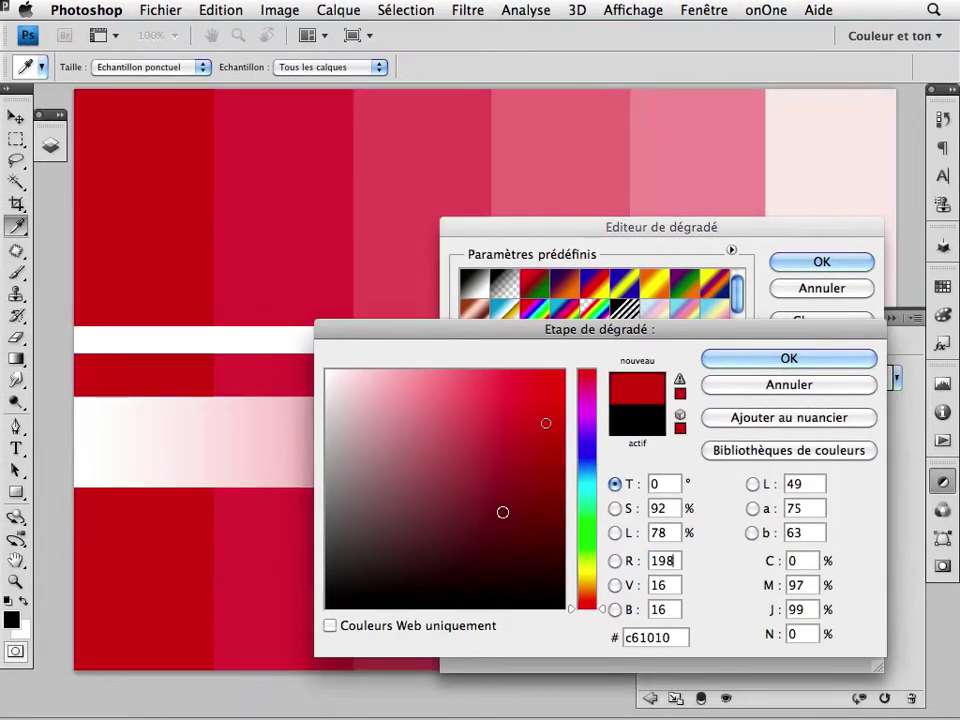
click(735, 358)
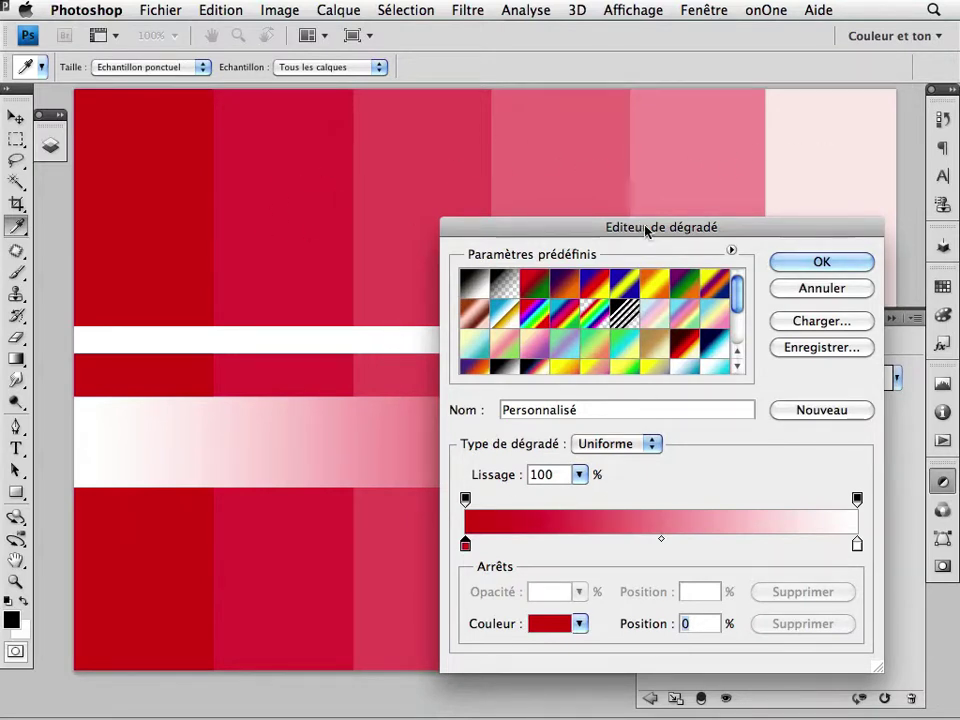
- Add a blue 3161b9 colour stop at about 15%
drag(499, 227, 510, 238)
click(536, 558)
drag(536, 558, 532, 558)
double_click(532, 556)
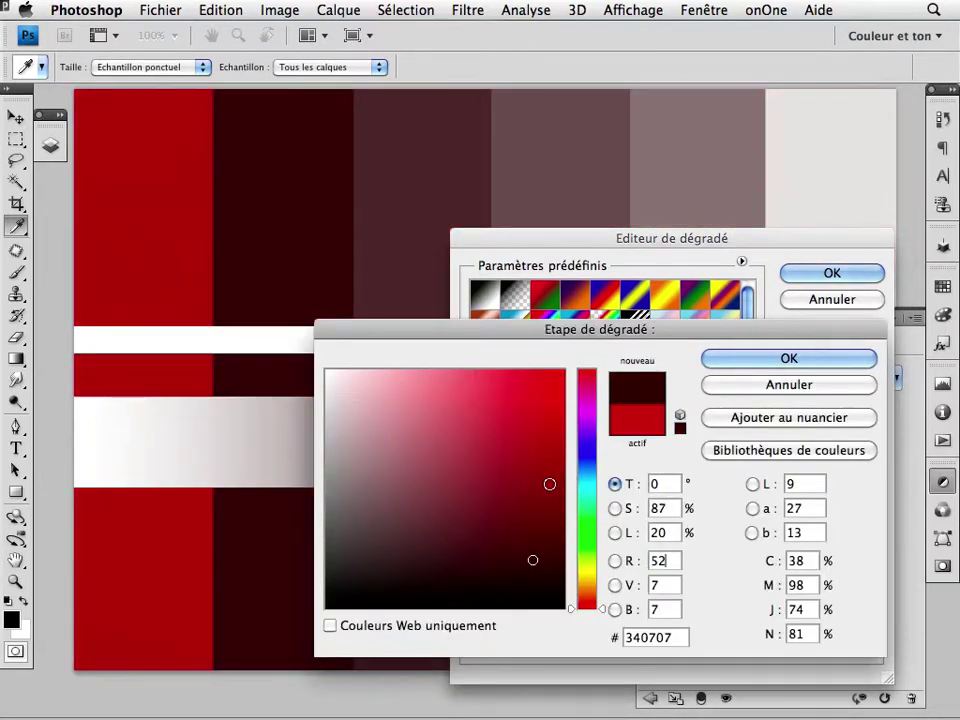
click(581, 466)
click(484, 401)
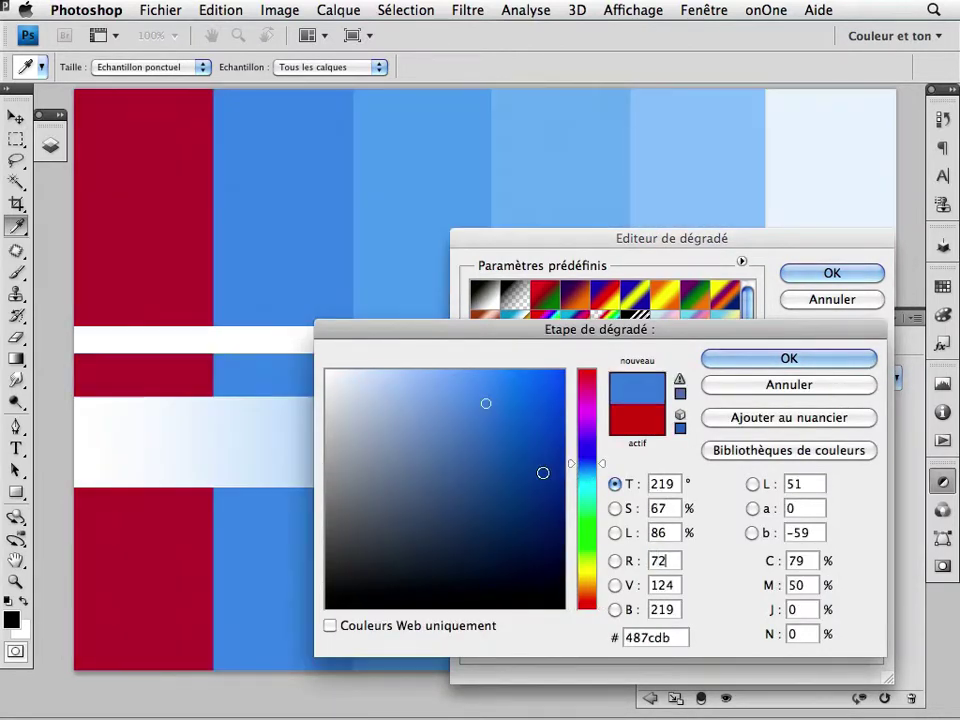
click(499, 434)
click(789, 358)
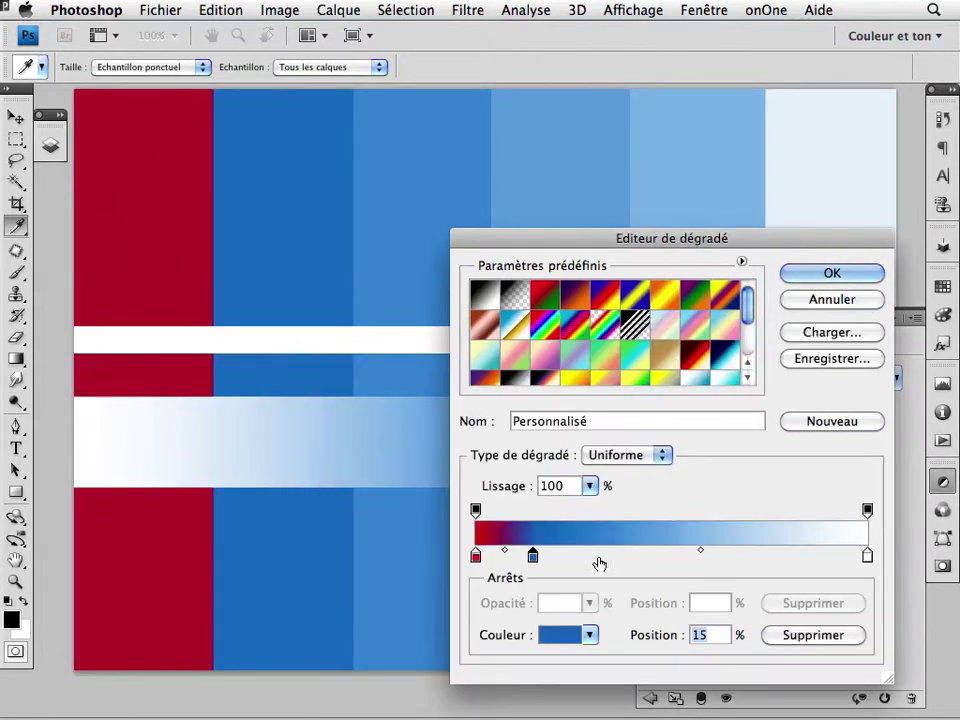
- Add green colour stops at about 33% and 47%
click(606, 558)
double_click(606, 556)
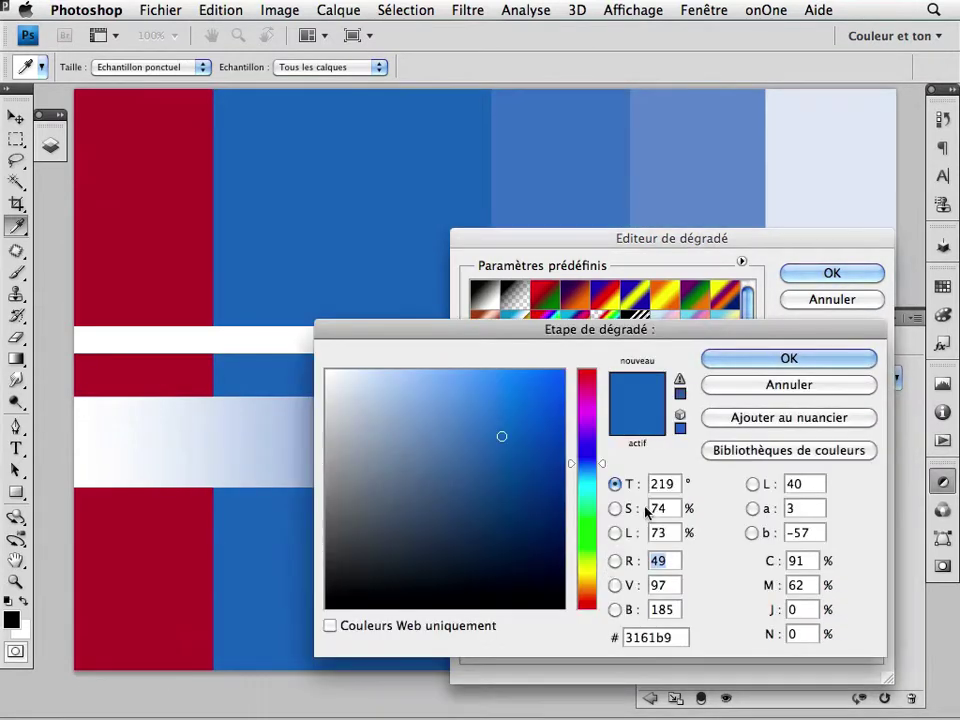
click(584, 506)
click(718, 358)
drag(664, 557, 661, 557)
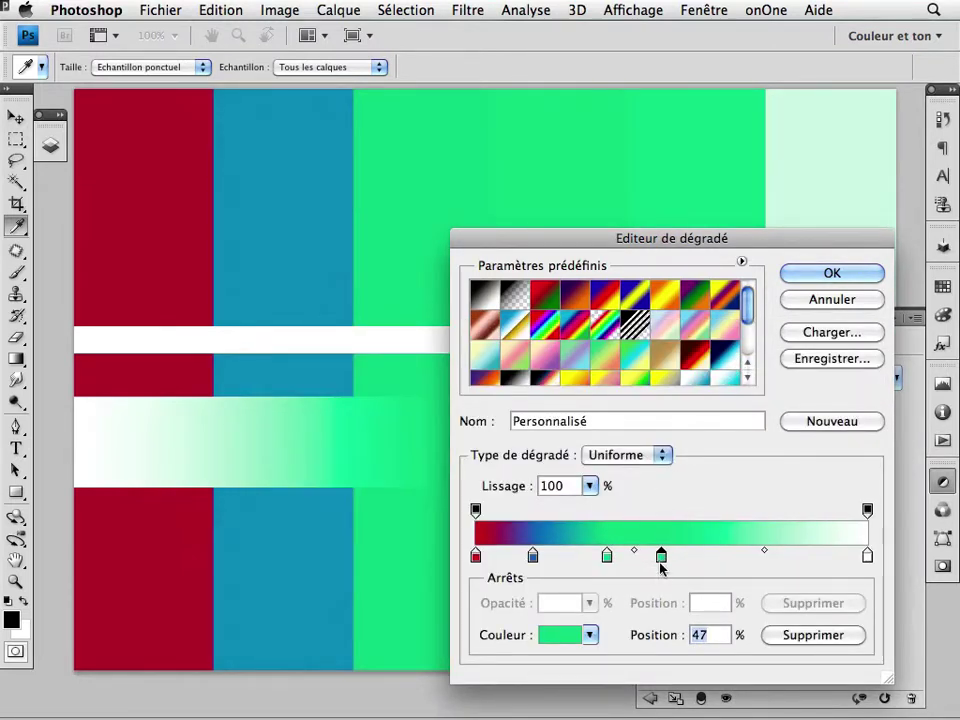
- Recolour the 47% stop yellow and reposition green to ~31% and yellow to ~43%
double_click(661, 559)
click(575, 573)
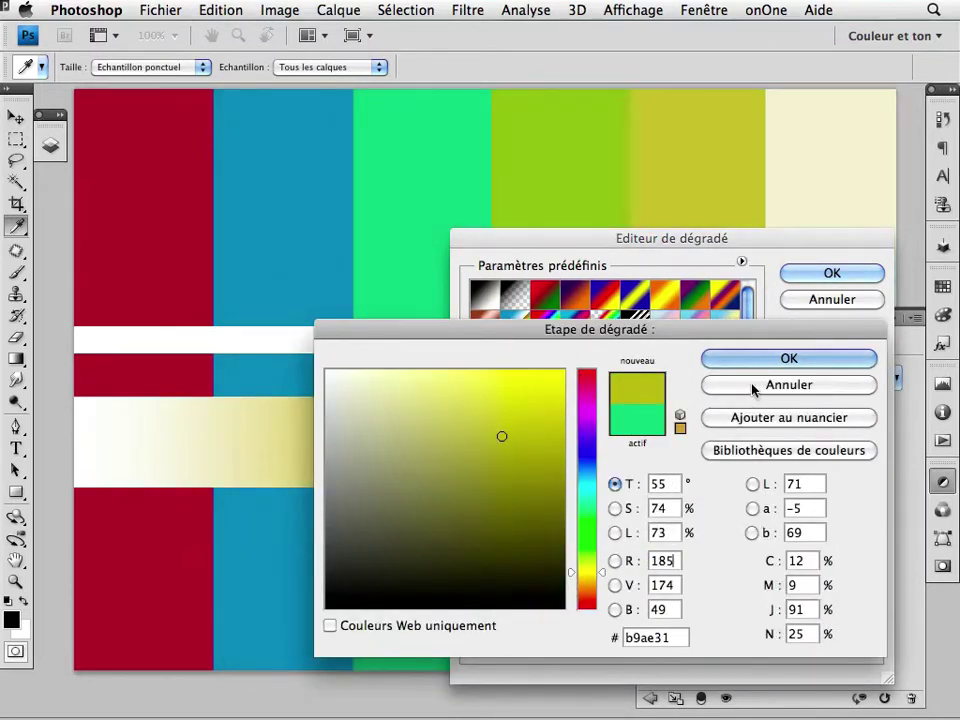
click(789, 358)
click(606, 557)
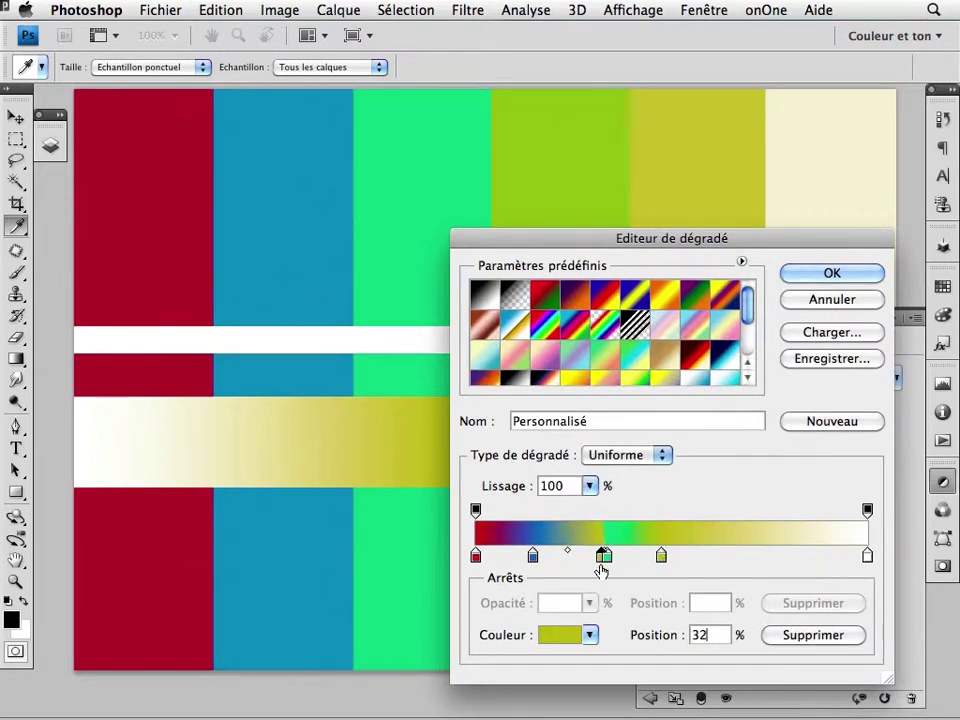
mouse_move(605, 557)
mouse_down()
mouse_move(539, 557)
mouse_move(545, 578)
mouse_move(531, 557)
mouse_move(508, 561)
mouse_move(606, 561)
mouse_up()
click(476, 556)
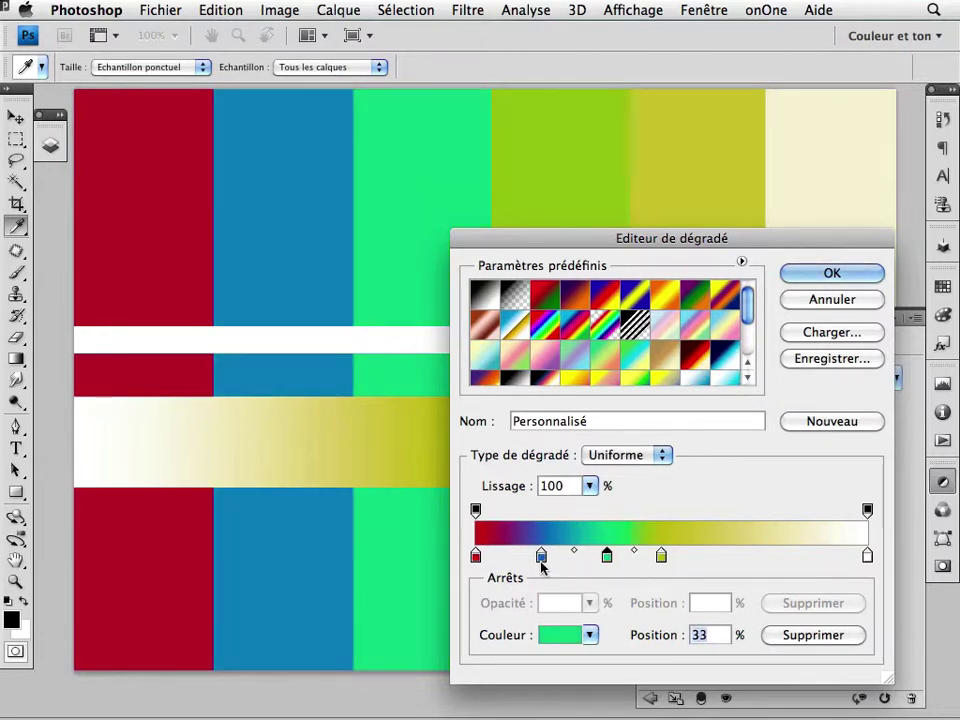
drag(542, 566, 549, 562)
drag(611, 564, 599, 562)
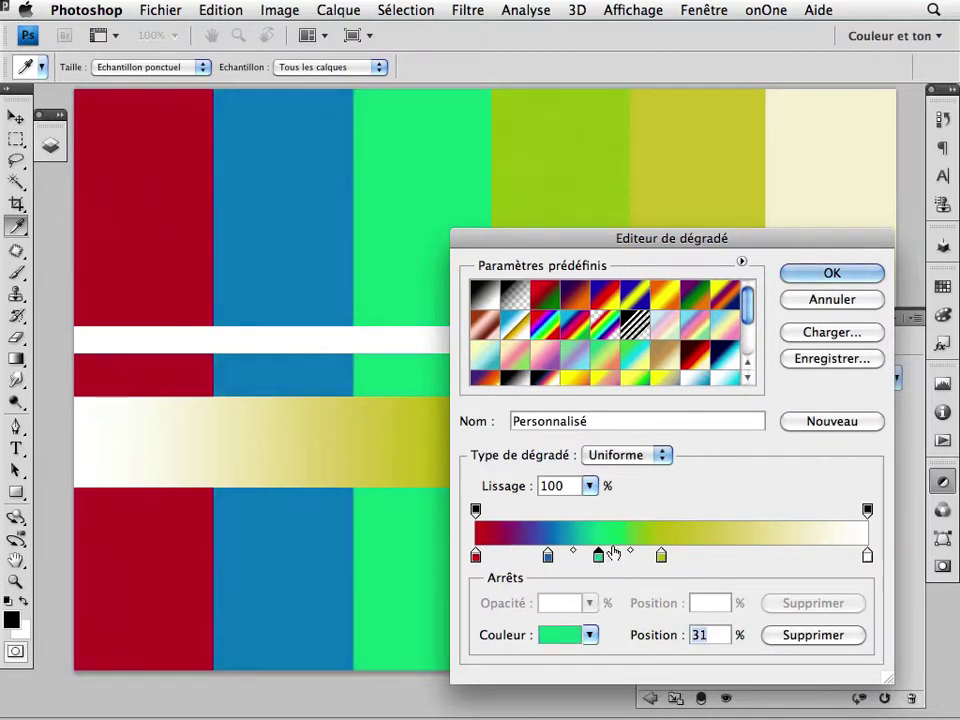
mouse_move(659, 566)
mouse_down()
mouse_move(646, 565)
mouse_move(649, 557)
mouse_up()
- Brighten the yellow stop and add an orange stop at 56%
double_click(649, 557)
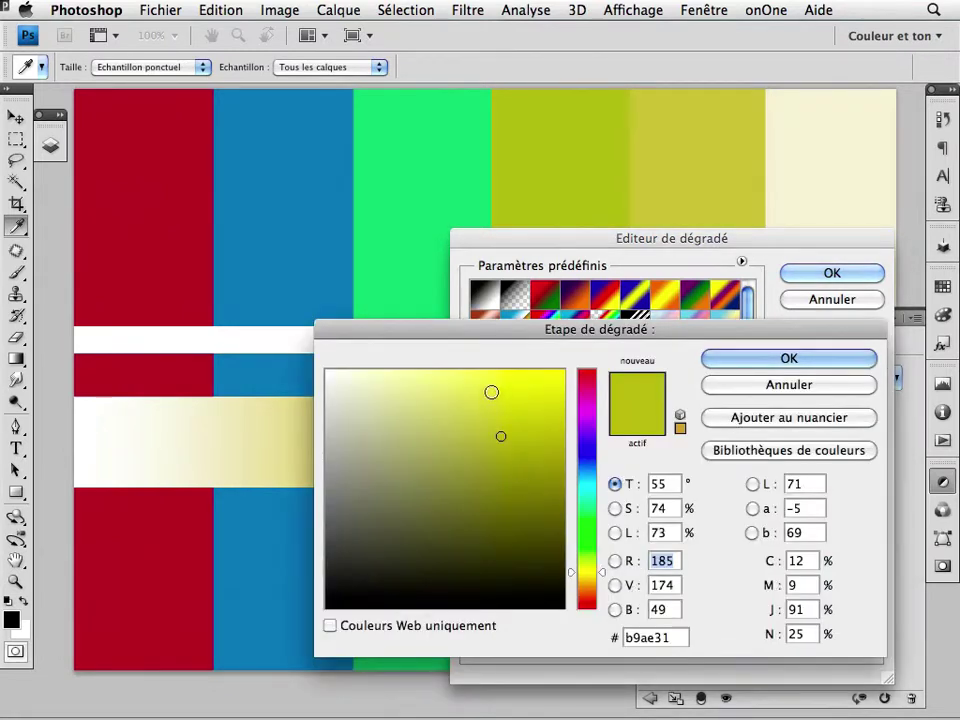
click(491, 390)
click(789, 358)
click(693, 558)
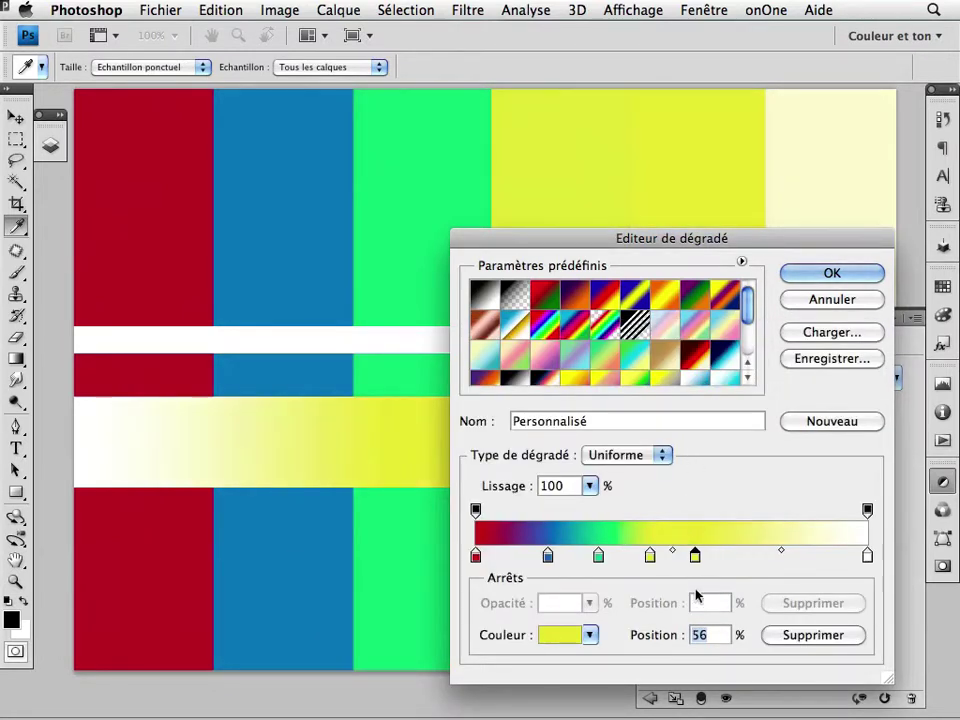
double_click(694, 557)
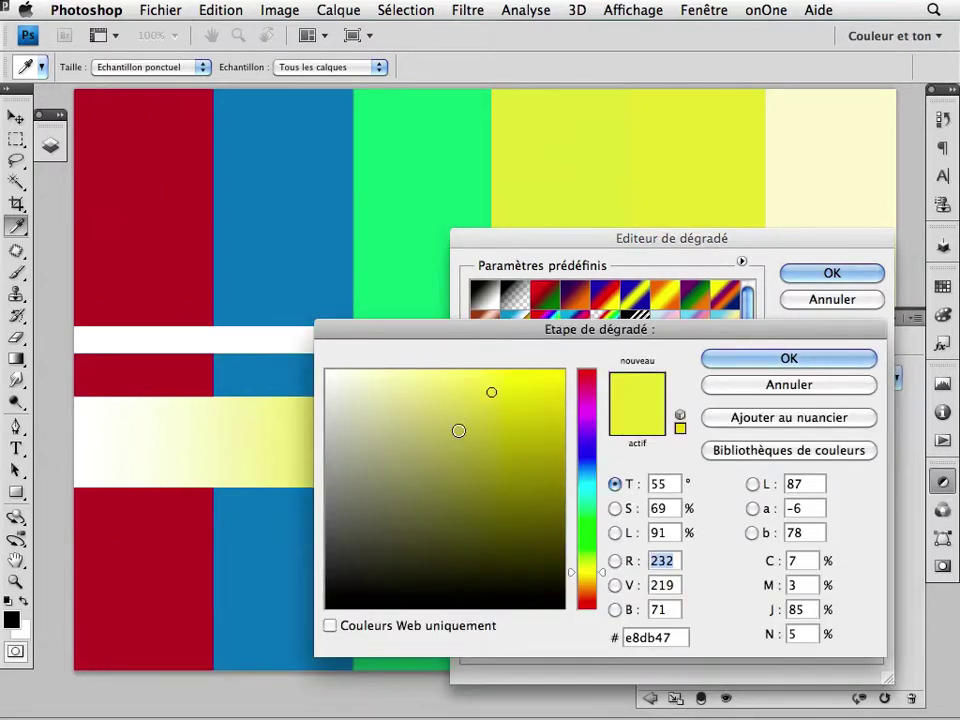
drag(578, 571, 575, 589)
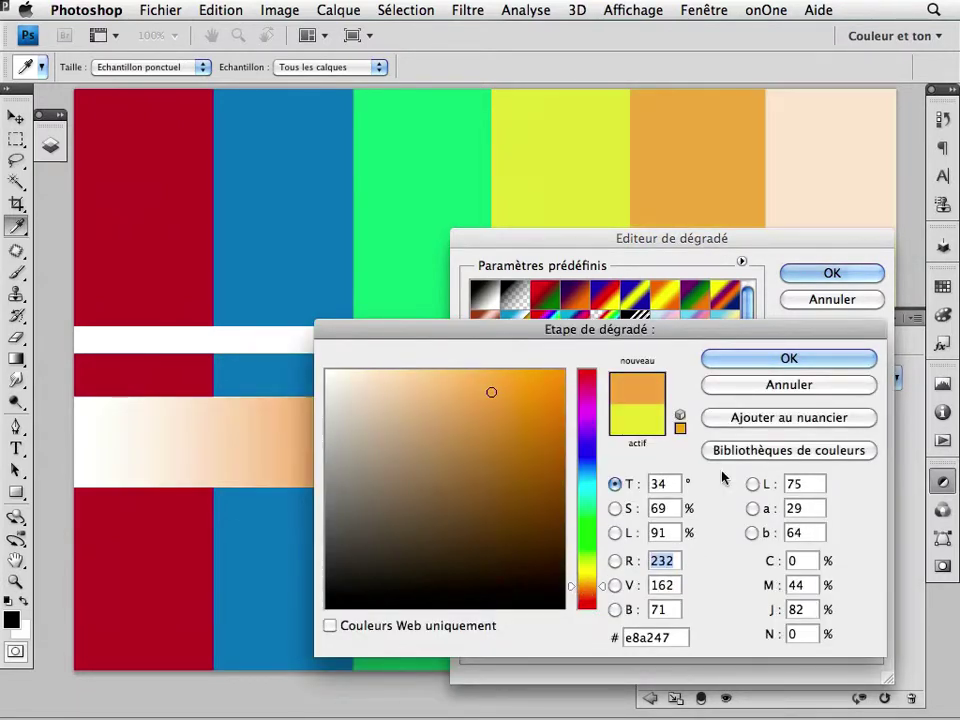
click(789, 358)
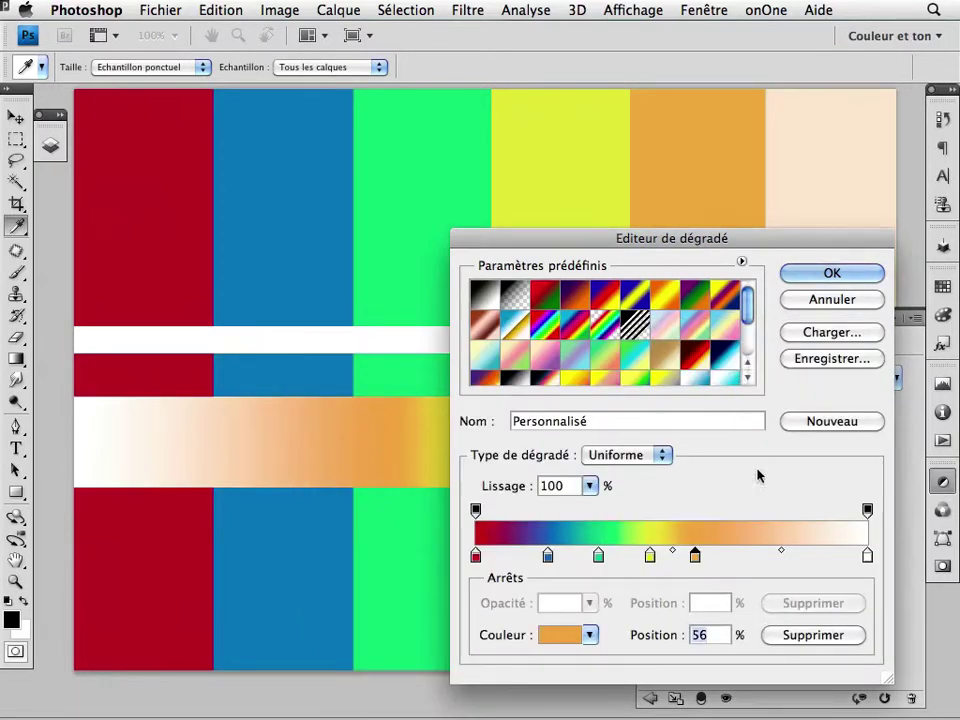
- Add a magenta colour stop and place it at 72%
click(758, 557)
drag(758, 557, 749, 557)
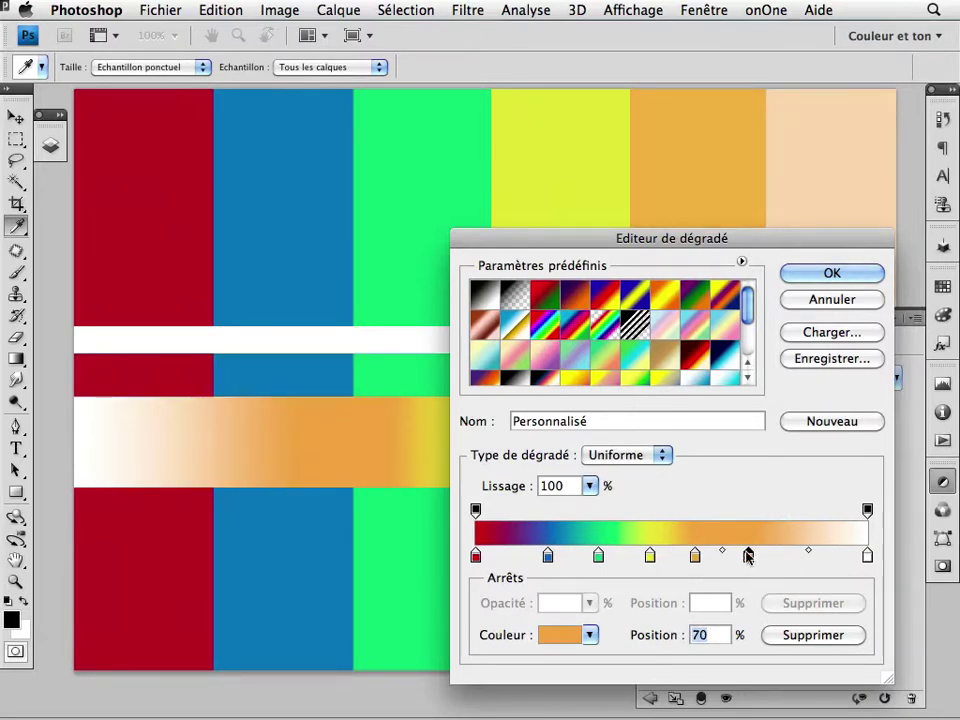
double_click(748, 555)
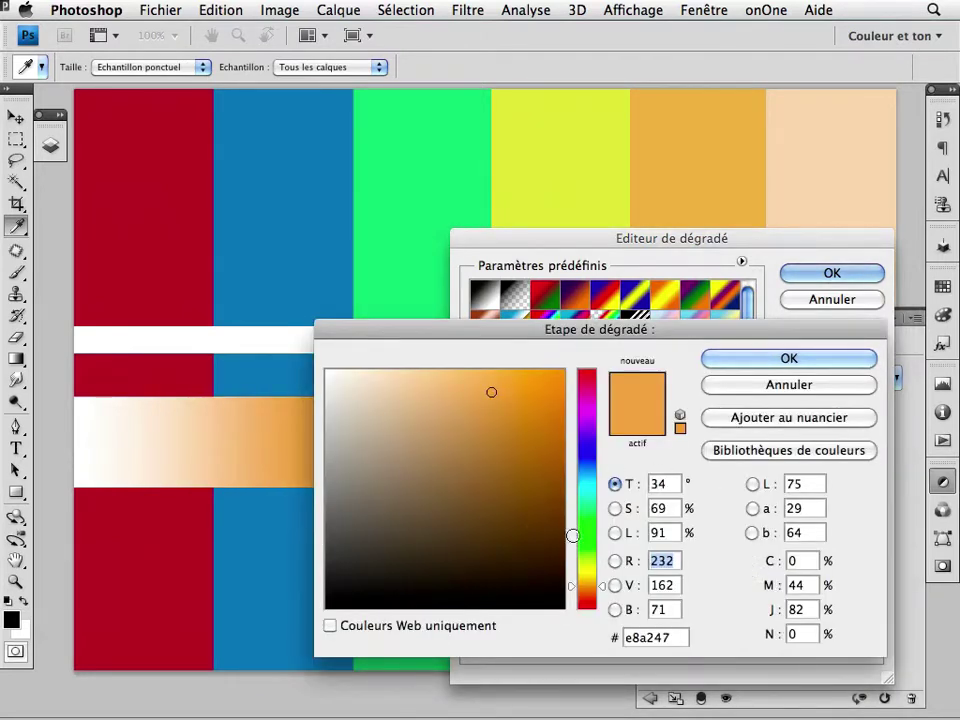
click(571, 416)
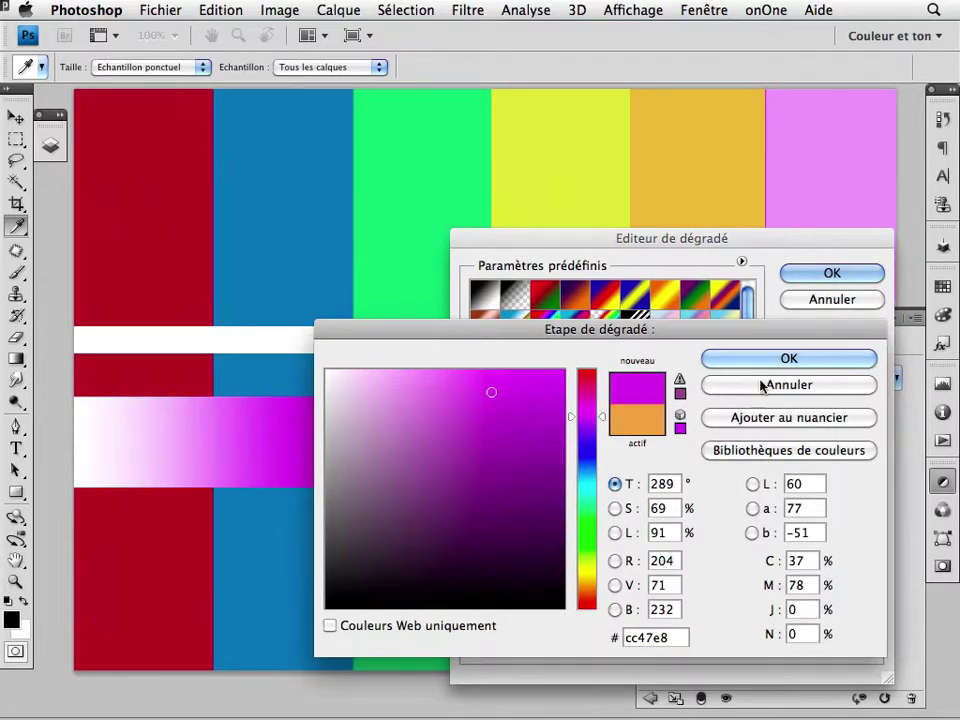
click(789, 358)
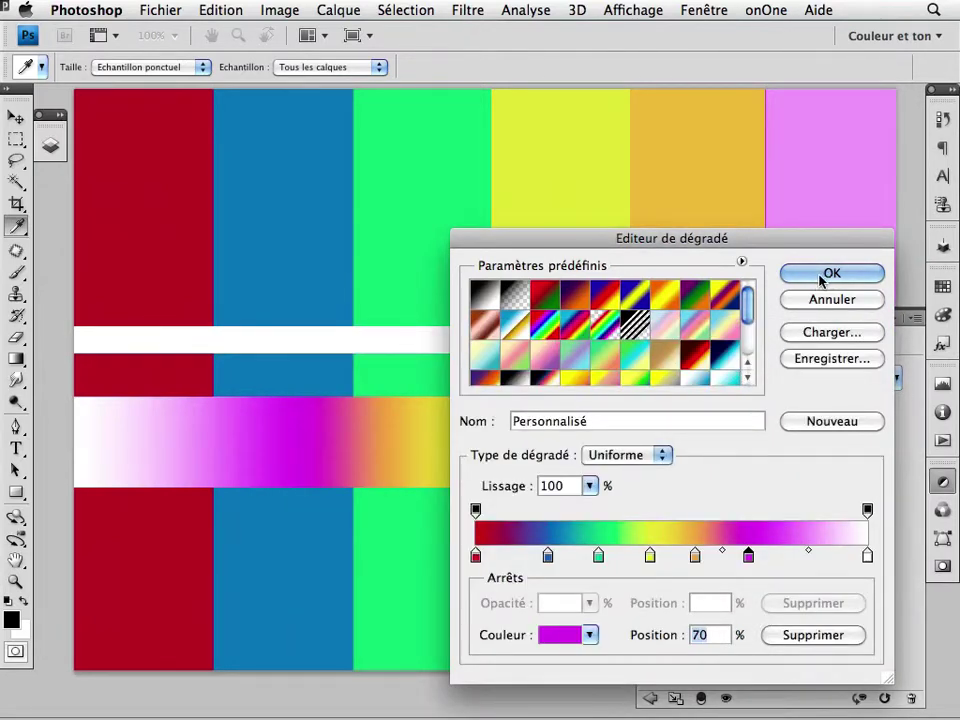
drag(748, 555, 757, 556)
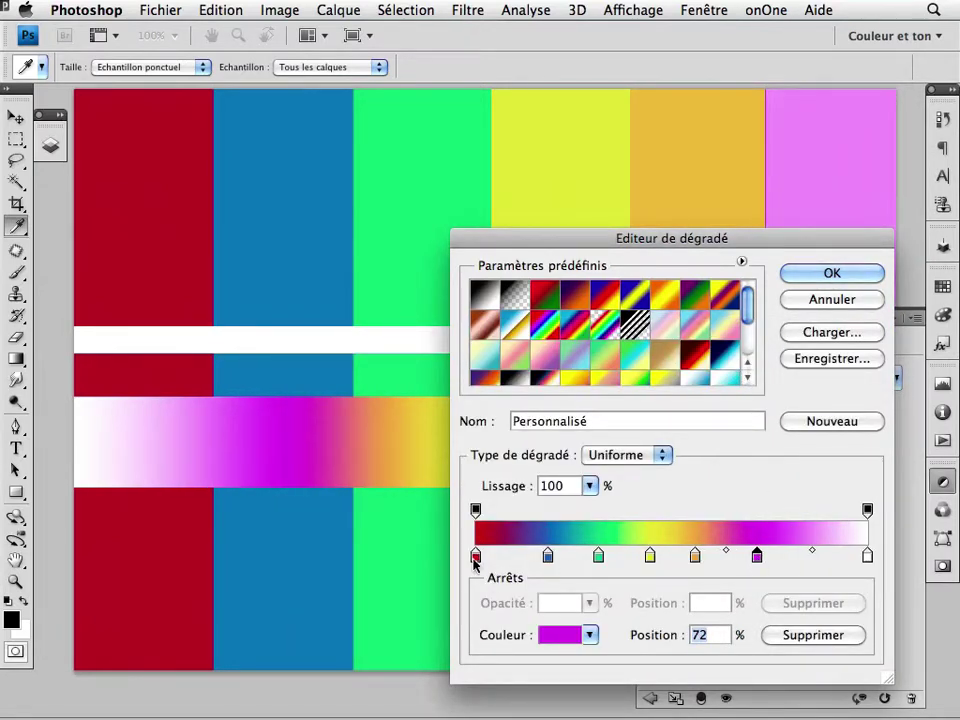
- Fine-tune stop positions, moving orange to about 59%, and apply the gradient
click(476, 556)
mouse_move(866, 556)
mouse_down()
mouse_move(820, 556)
mouse_move(867, 556)
mouse_up()
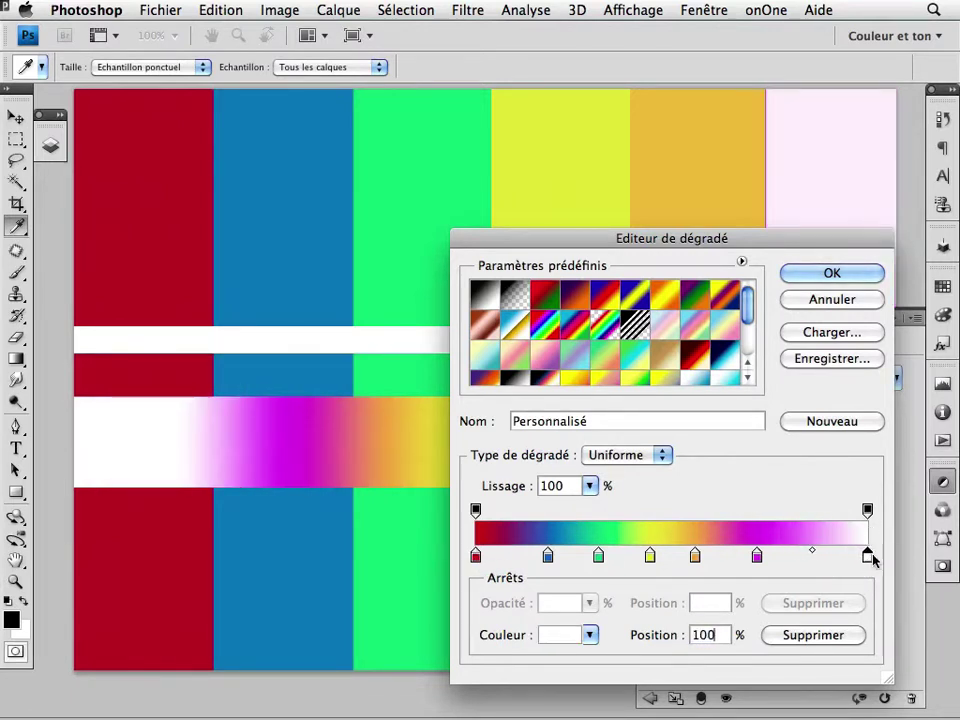
click(757, 556)
mouse_move(695, 556)
mouse_down()
mouse_move(707, 556)
mouse_move(652, 561)
mouse_up()
click(649, 556)
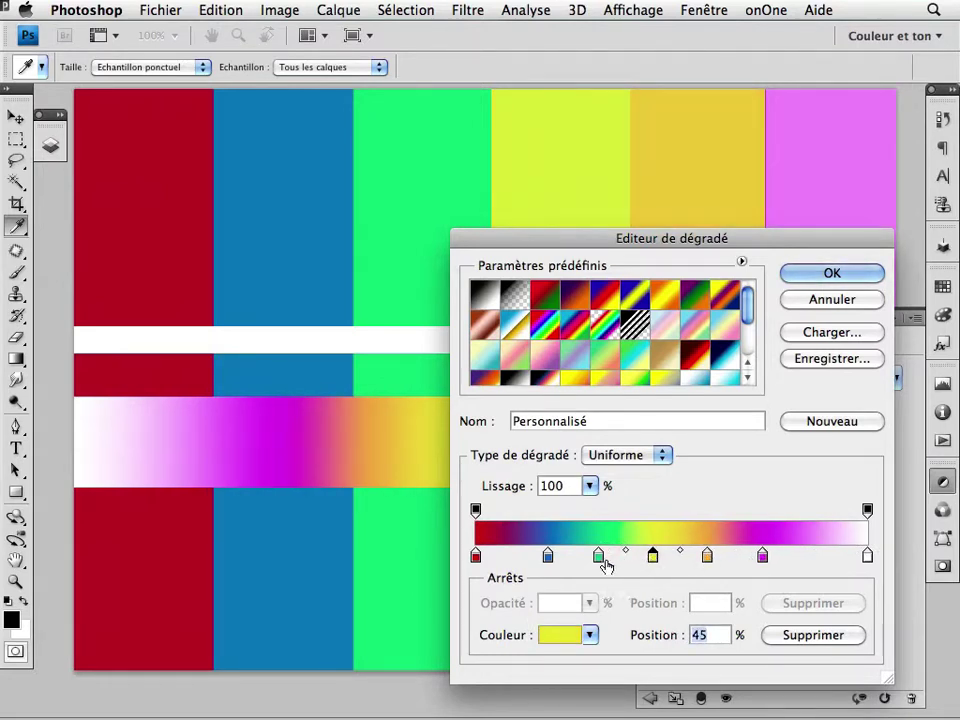
click(601, 558)
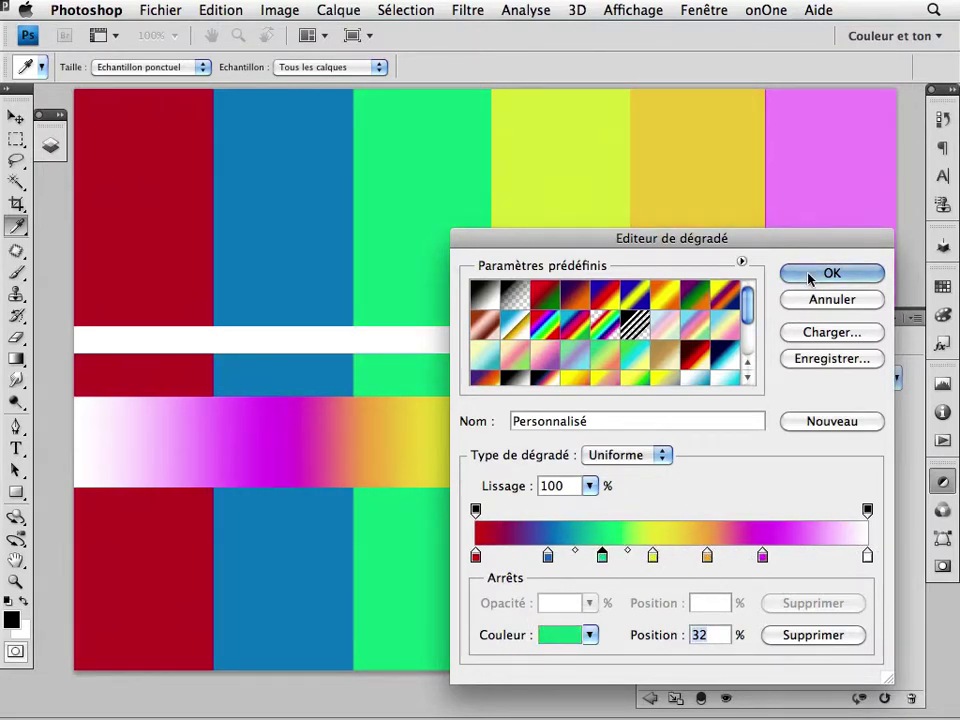
click(806, 274)
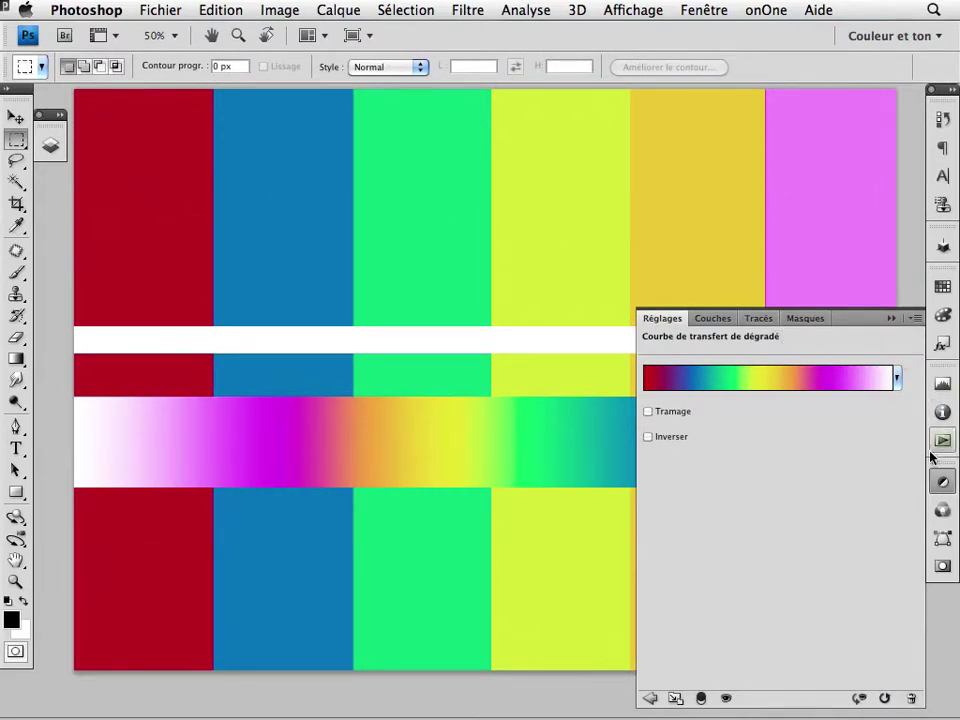
- Hide the adjustment settings to view the recoloured canvas, then reopen the gradient editor
click(942, 484)
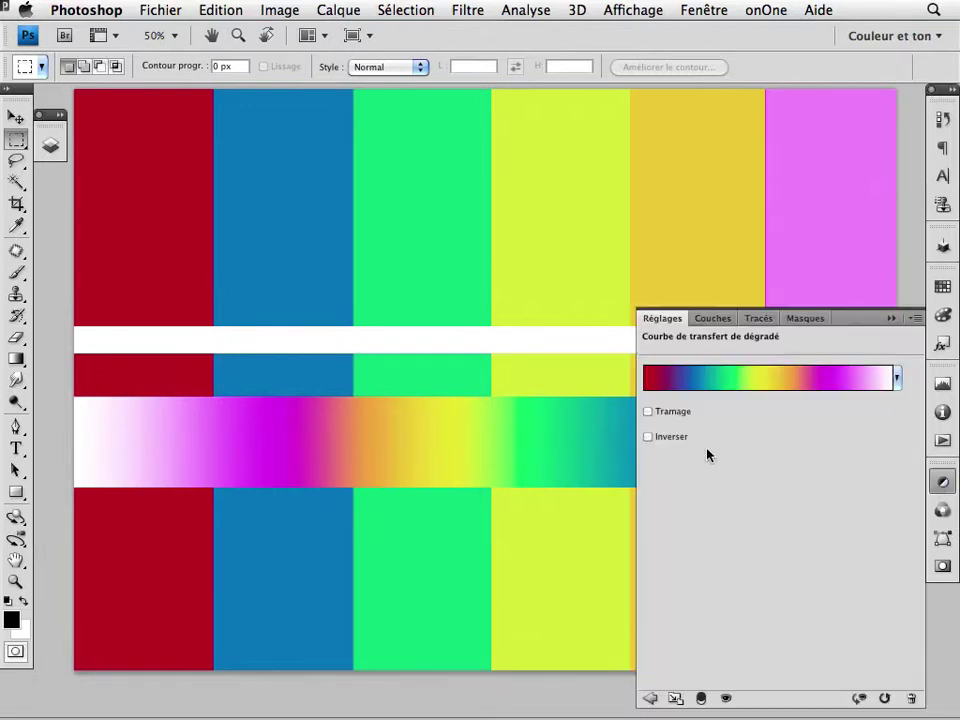
click(758, 387)
- Change the white end stop to dark violet #241b78 and apply the gradient
click(867, 555)
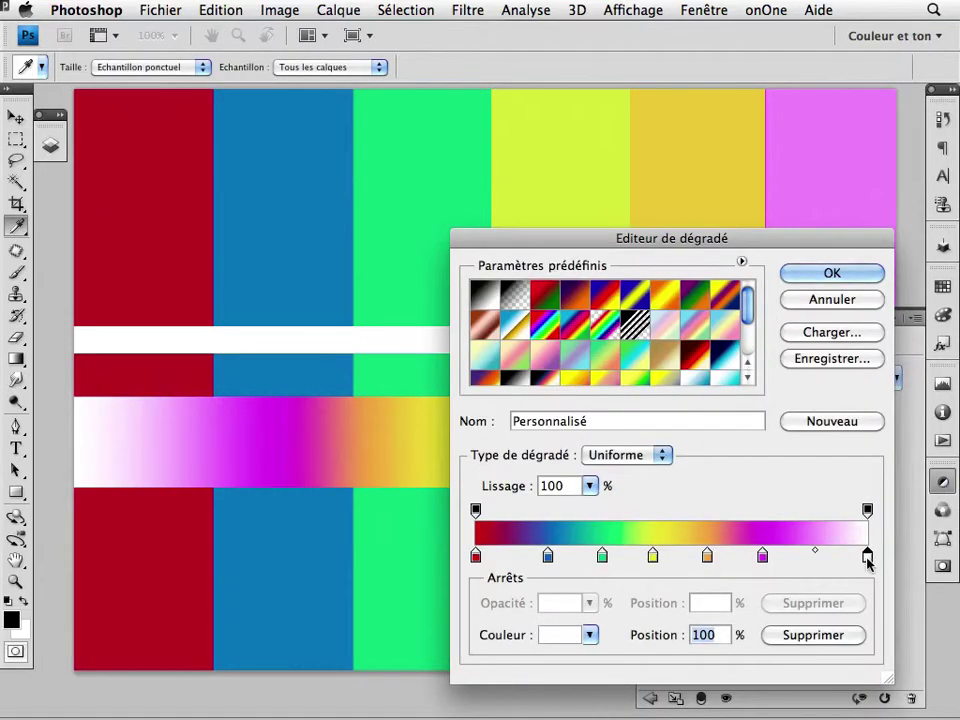
double_click(867, 556)
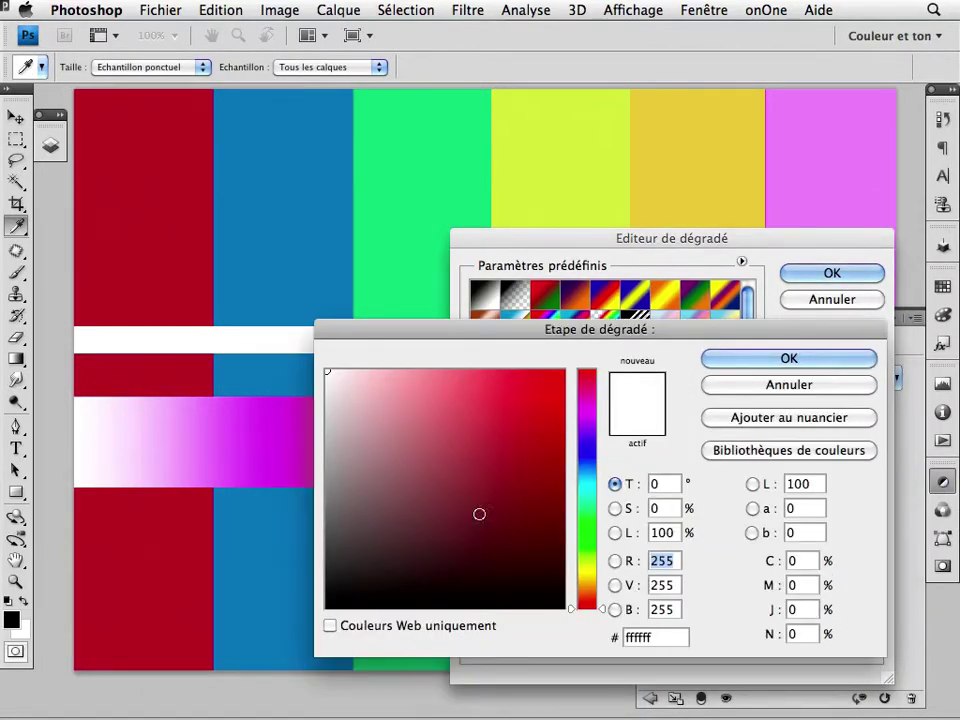
click(580, 446)
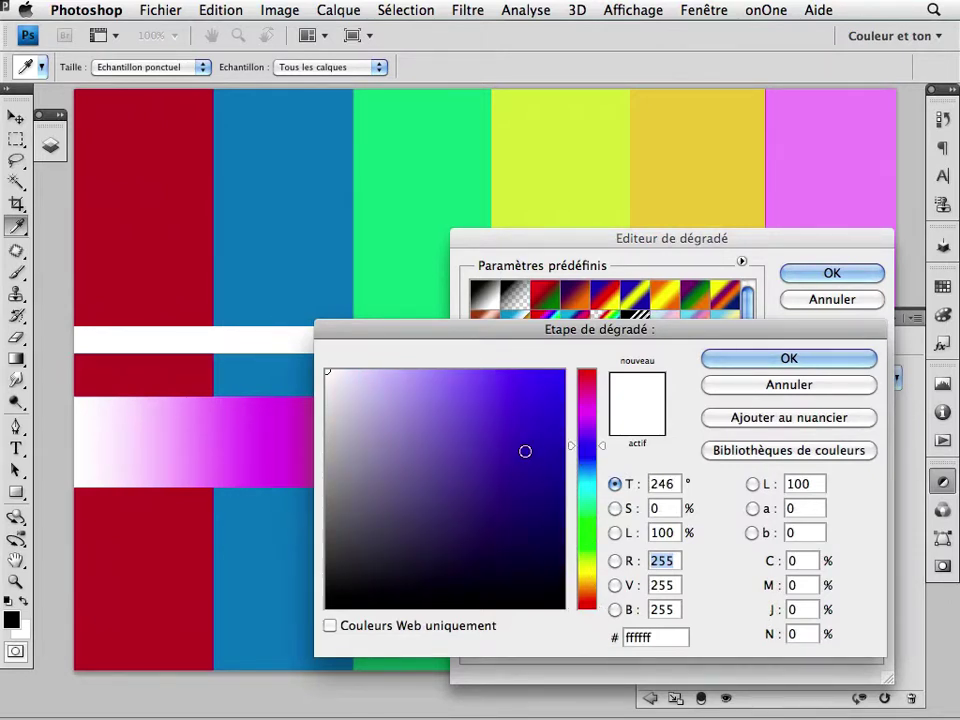
click(497, 448)
drag(506, 456, 510, 500)
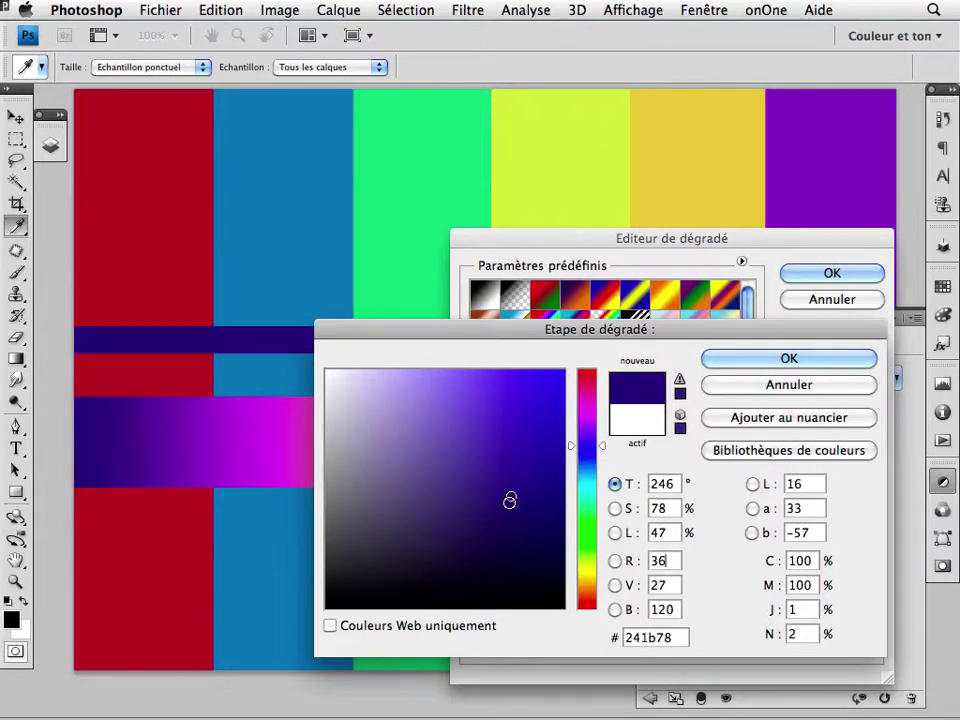
click(750, 360)
click(831, 273)
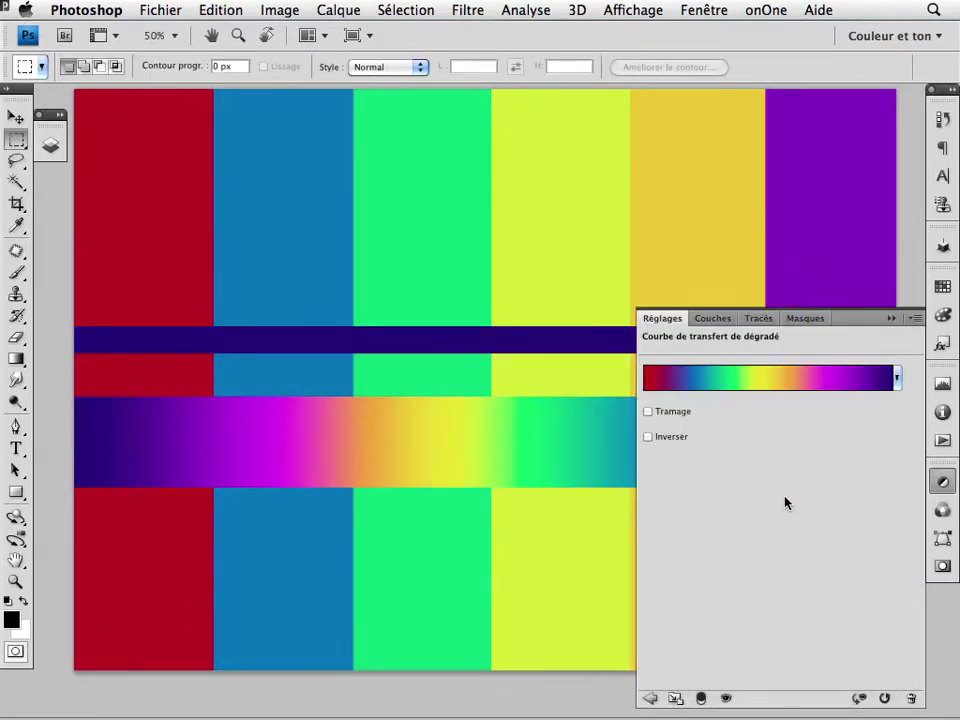
click(942, 481)
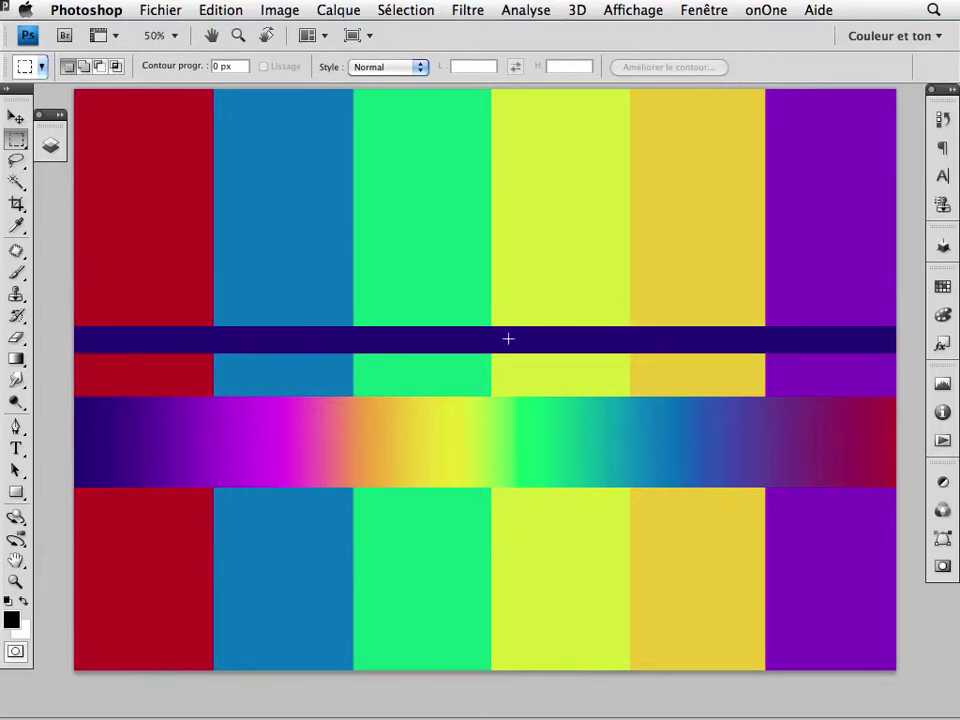
click(944, 486)
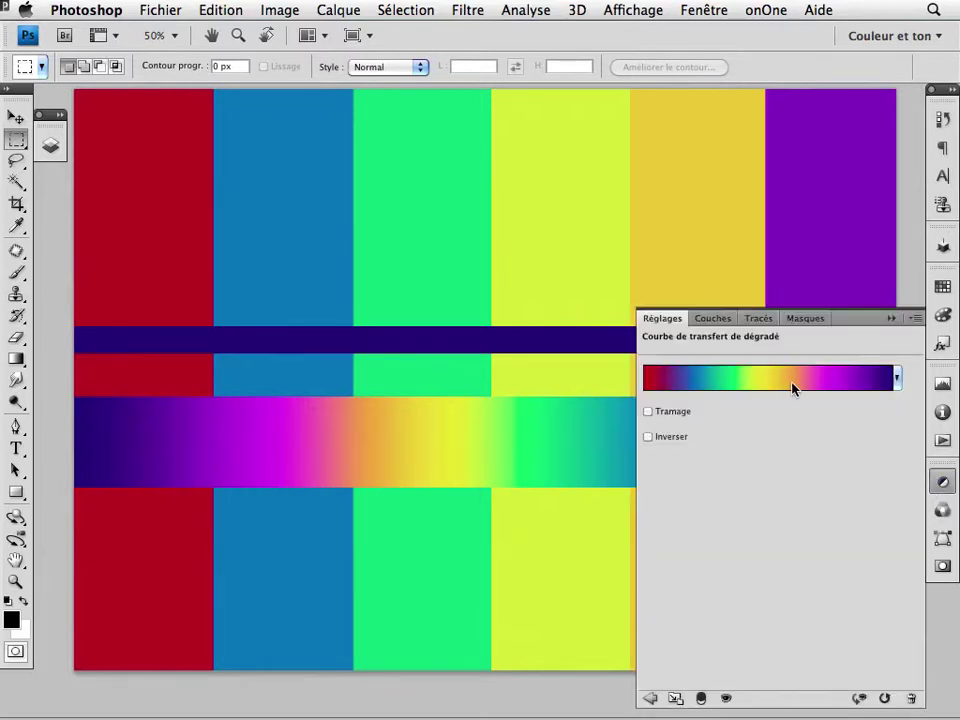
- In the gradient editor, slide the blue, green, yellow, orange and magenta stops leftward
click(793, 388)
mouse_move(539, 564)
mouse_down()
mouse_move(521, 566)
mouse_move(533, 566)
mouse_up()
mouse_move(593, 564)
mouse_down()
mouse_move(510, 568)
mouse_move(546, 565)
mouse_up()
drag(640, 565, 605, 566)
drag(696, 564, 656, 565)
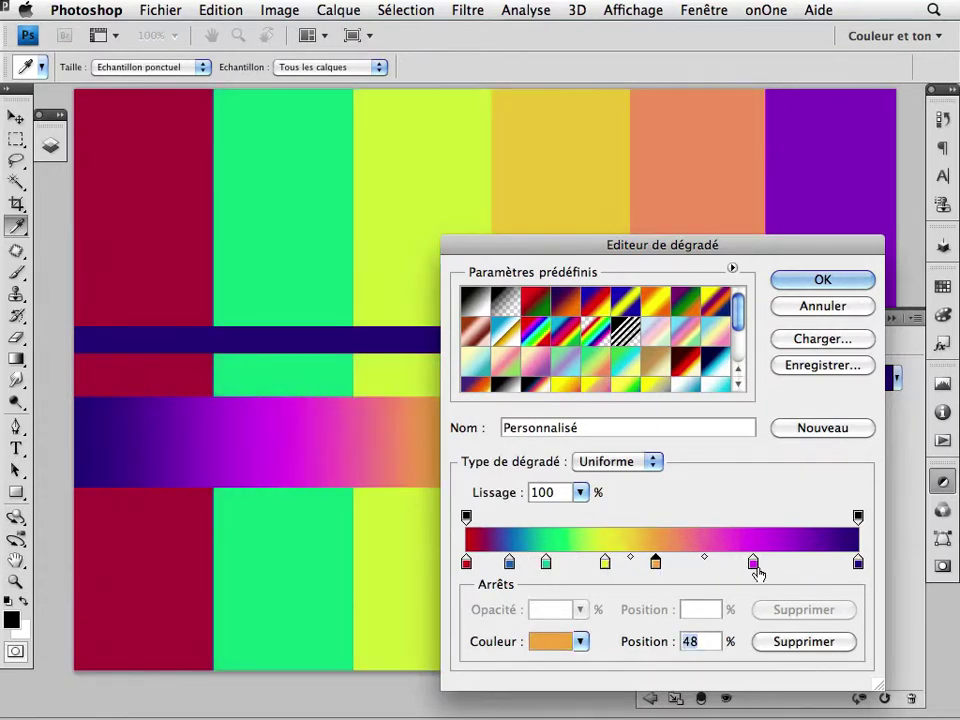
mouse_move(754, 565)
mouse_down()
mouse_move(657, 566)
mouse_move(755, 567)
mouse_move(680, 565)
mouse_up()
- Rearrange the blue, yellow and green stops, with blue at about 30%, and move the editor window up
drag(509, 563, 636, 565)
mouse_move(545, 563)
mouse_down()
mouse_move(514, 571)
mouse_move(553, 563)
mouse_move(499, 563)
mouse_move(583, 568)
mouse_up()
click(525, 567)
mouse_move(525, 567)
mouse_down()
mouse_move(545, 572)
mouse_move(516, 565)
mouse_move(586, 565)
mouse_move(503, 563)
mouse_up()
mouse_move(586, 563)
mouse_down()
mouse_move(521, 568)
mouse_move(585, 568)
mouse_up()
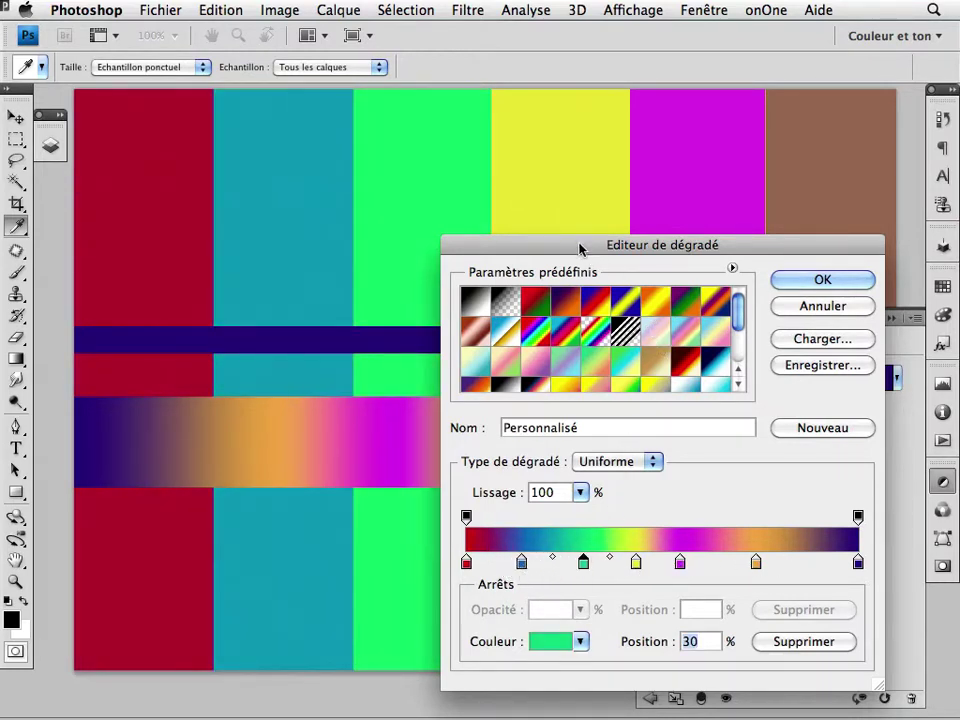
drag(581, 250, 620, 170)
mouse_move(790, 230)
mouse_down()
mouse_move(790, 252)
mouse_move(798, 236)
mouse_up()
- Apply the Spectre gradient preset to the map and hide the adjustment settings
click(551, 302)
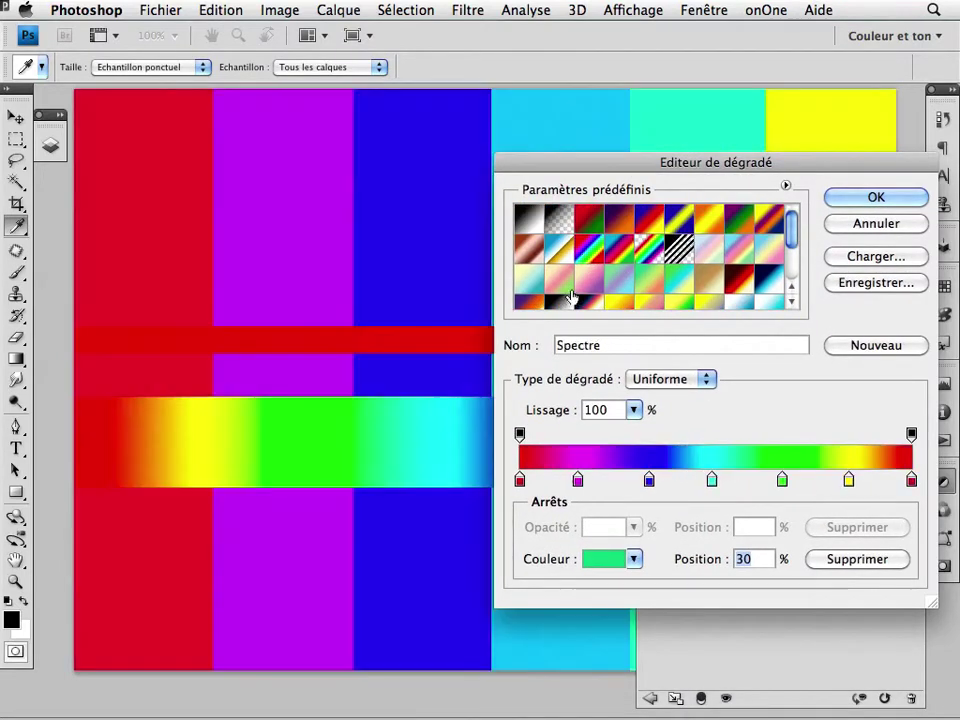
click(857, 200)
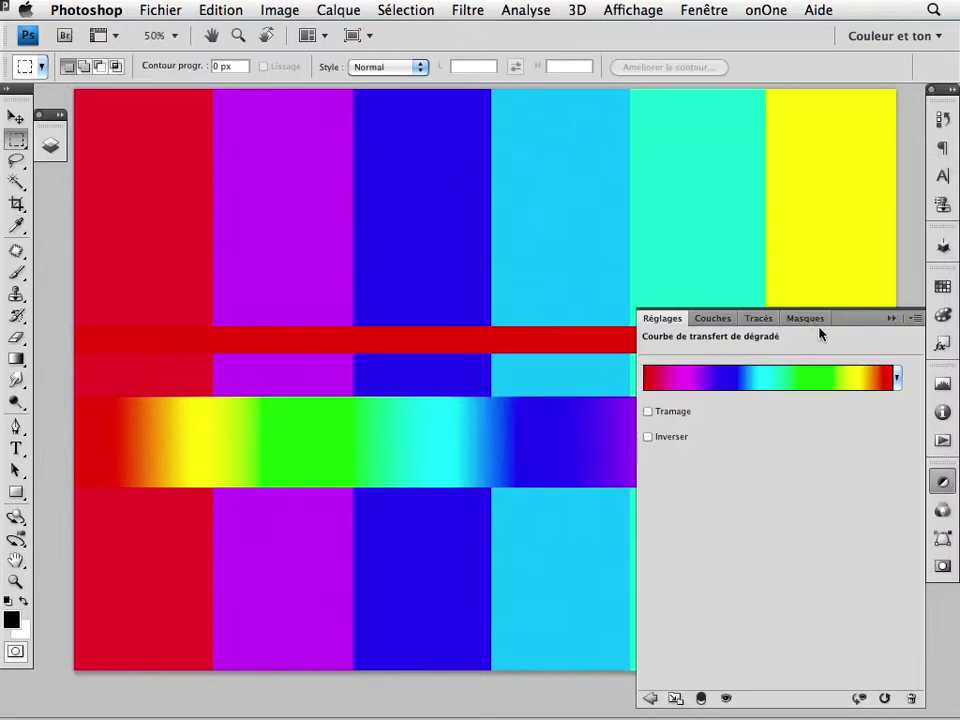
click(605, 356)
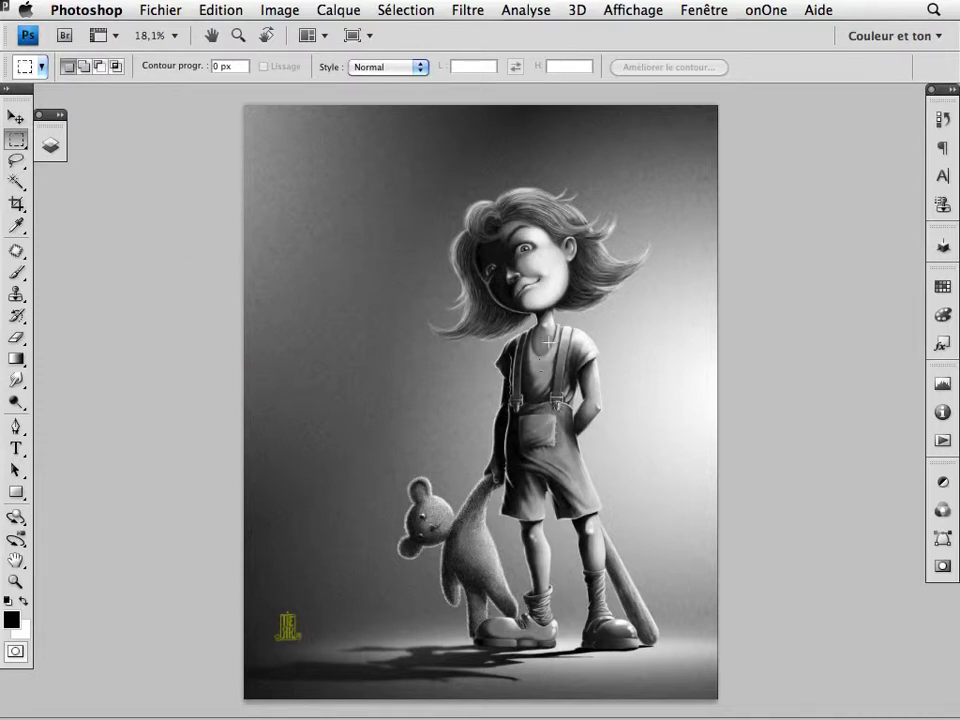
- Add a black-to-white Courbe de transfert de dégradé adjustment layer above Calque 1
click(50, 145)
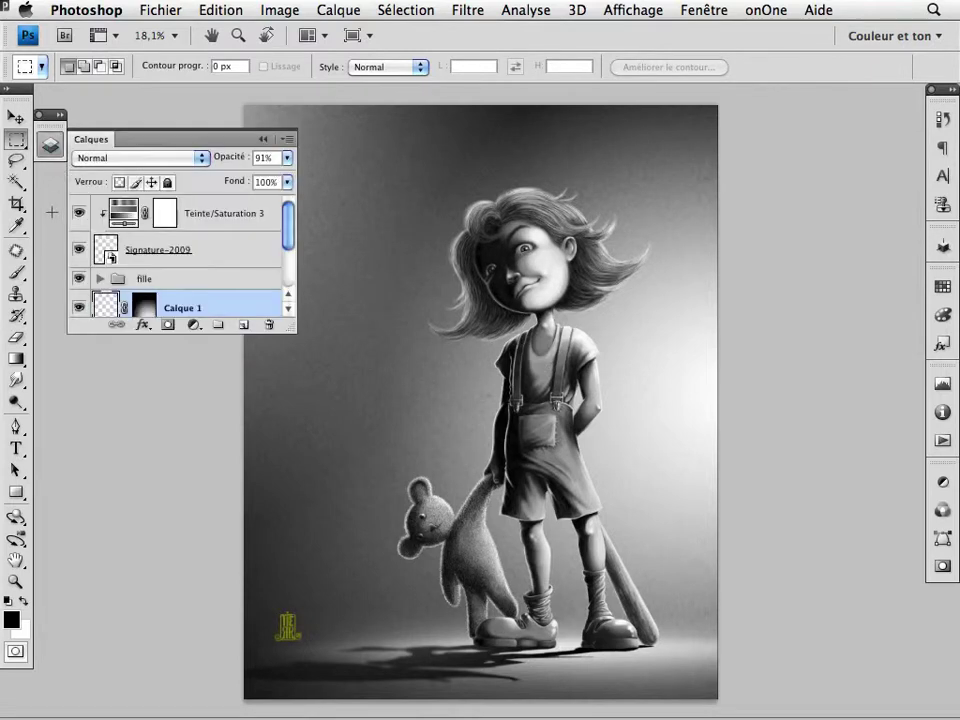
drag(300, 336, 298, 405)
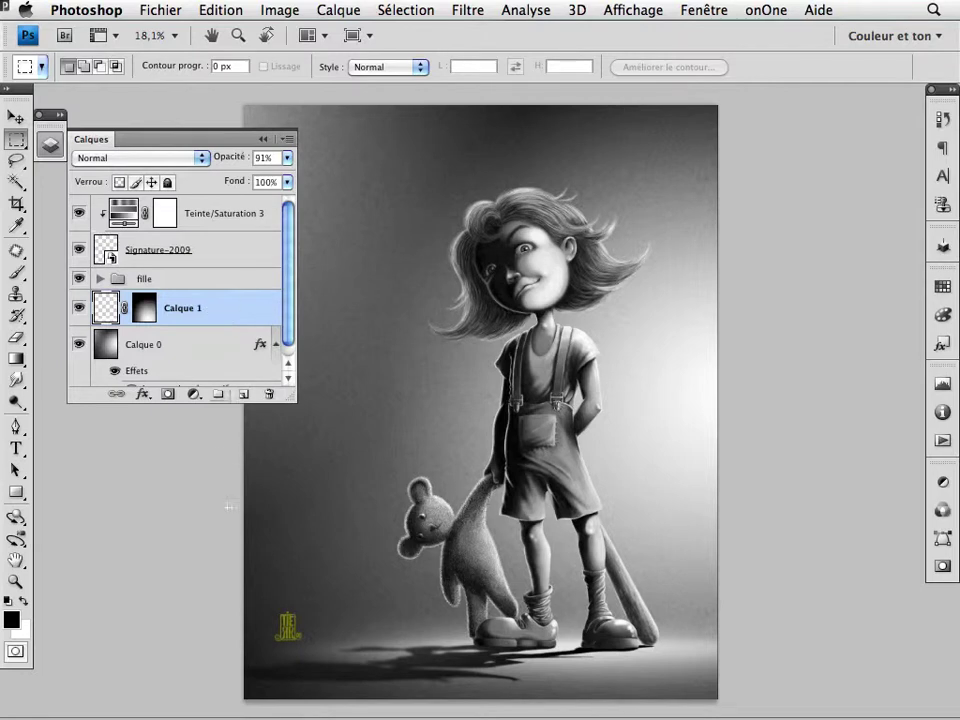
click(194, 396)
click(229, 643)
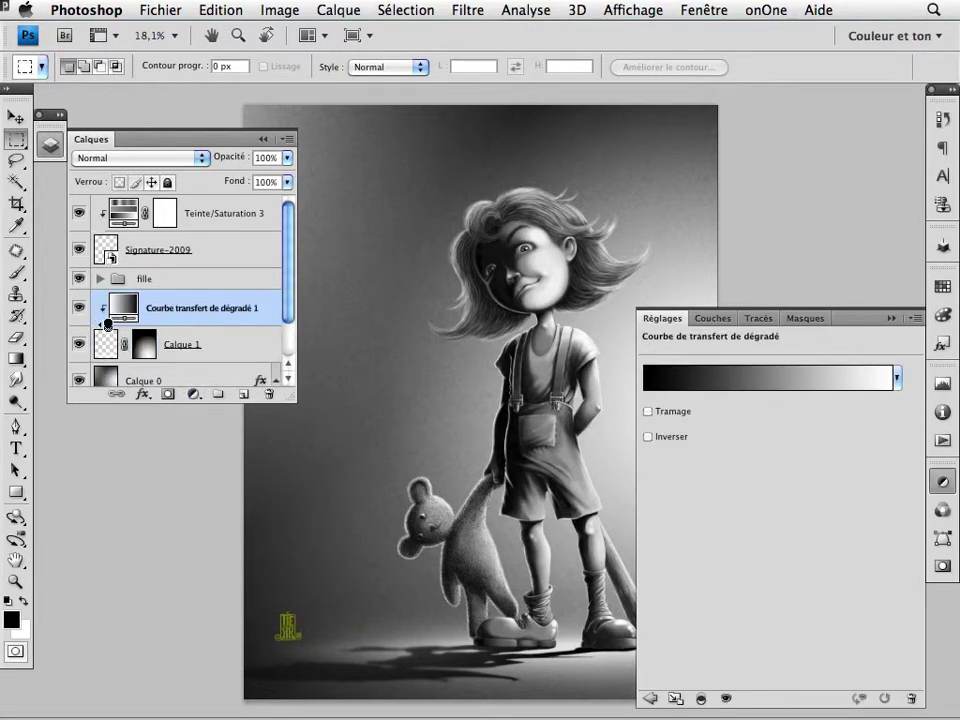
- Unclip the gradient map from Calque 1 and set its blend mode to Couleur
alt+click(107, 323)
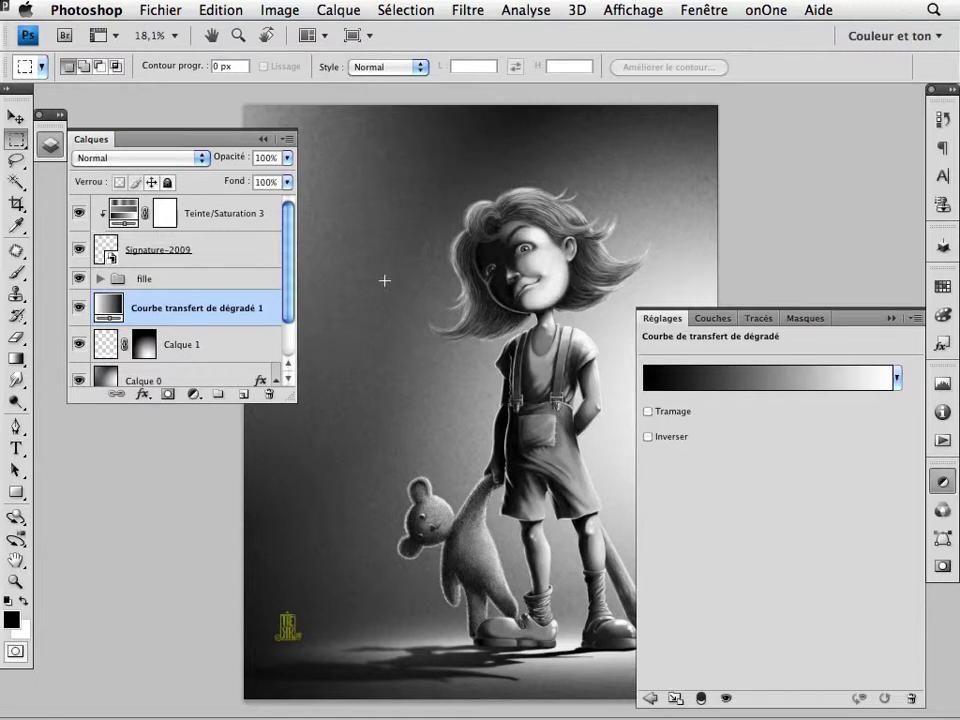
click(120, 157)
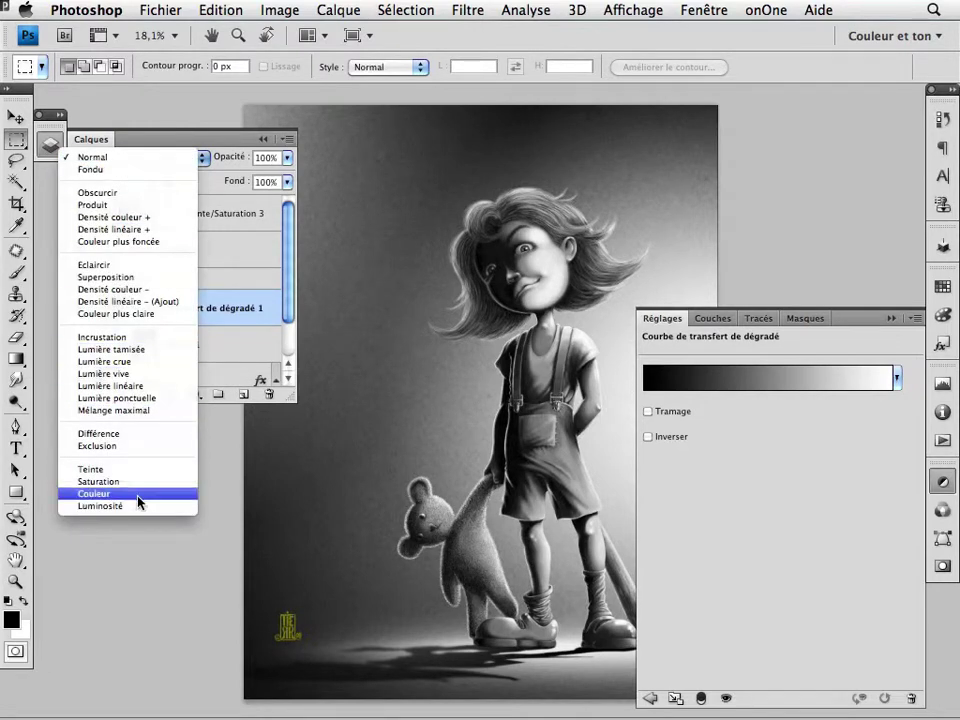
click(135, 552)
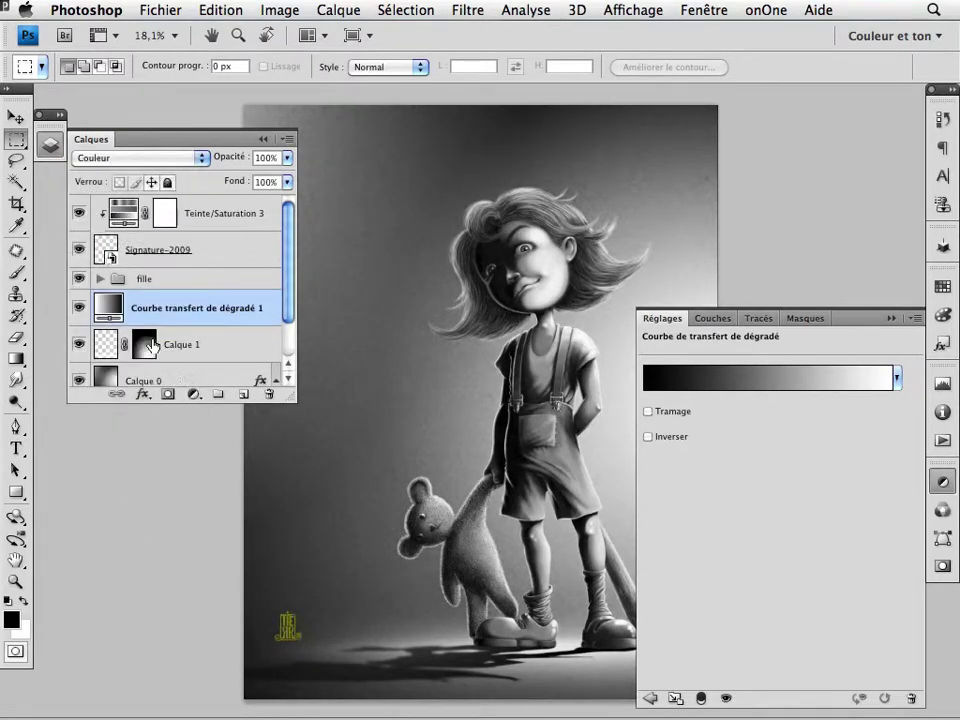
click(49, 145)
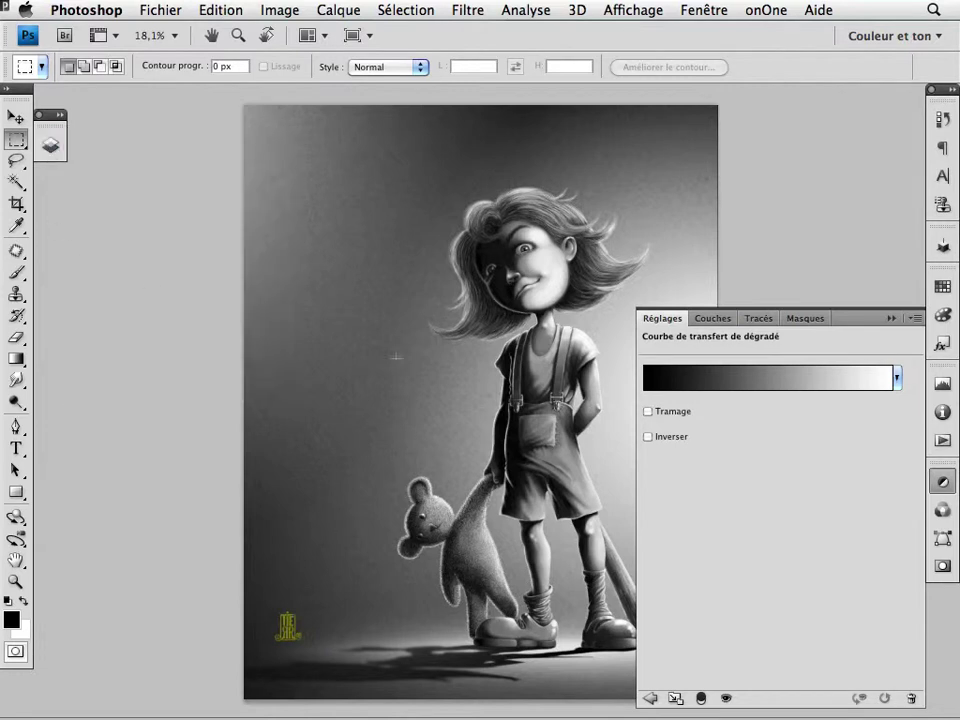
- Change the gradient's black starting stop to a saturated blue-violet
click(735, 378)
drag(580, 165, 596, 262)
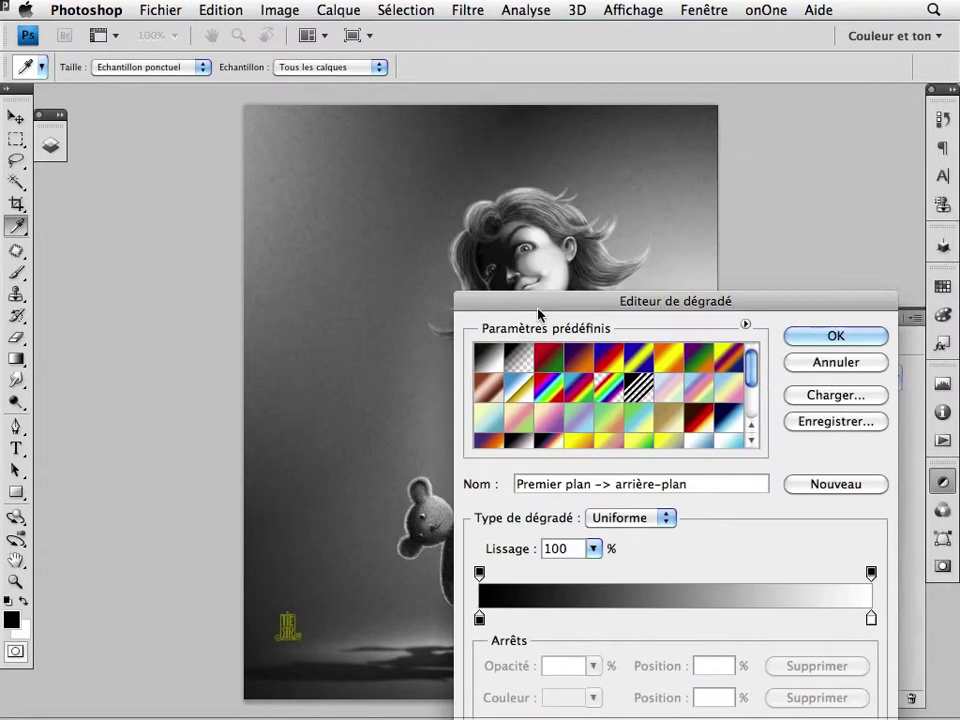
click(536, 577)
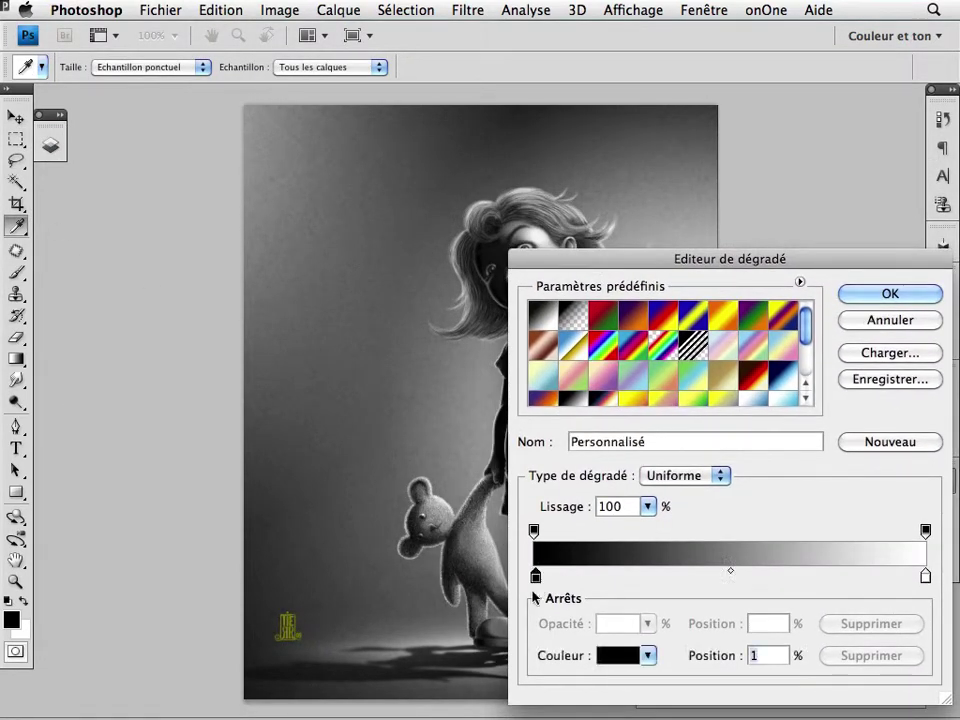
double_click(536, 577)
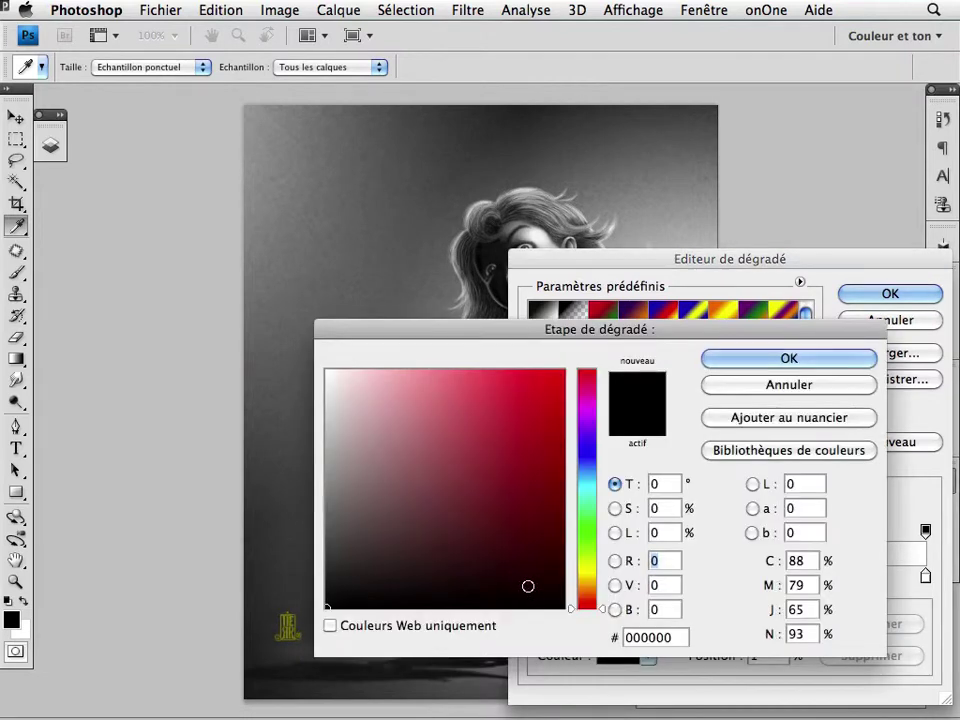
click(587, 449)
click(512, 430)
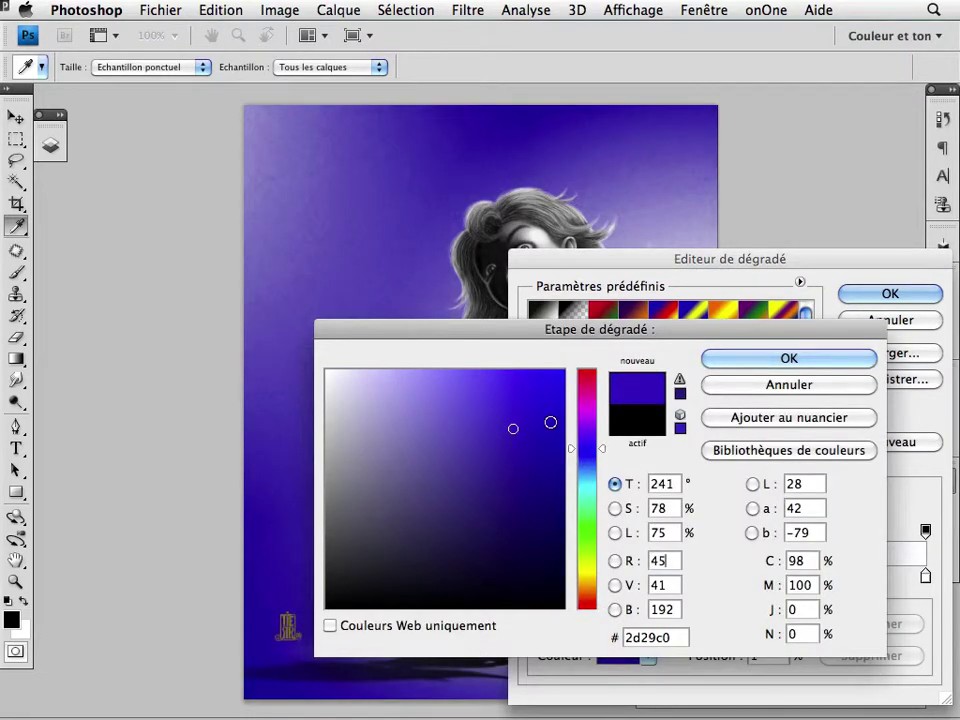
drag(512, 430, 510, 437)
click(789, 358)
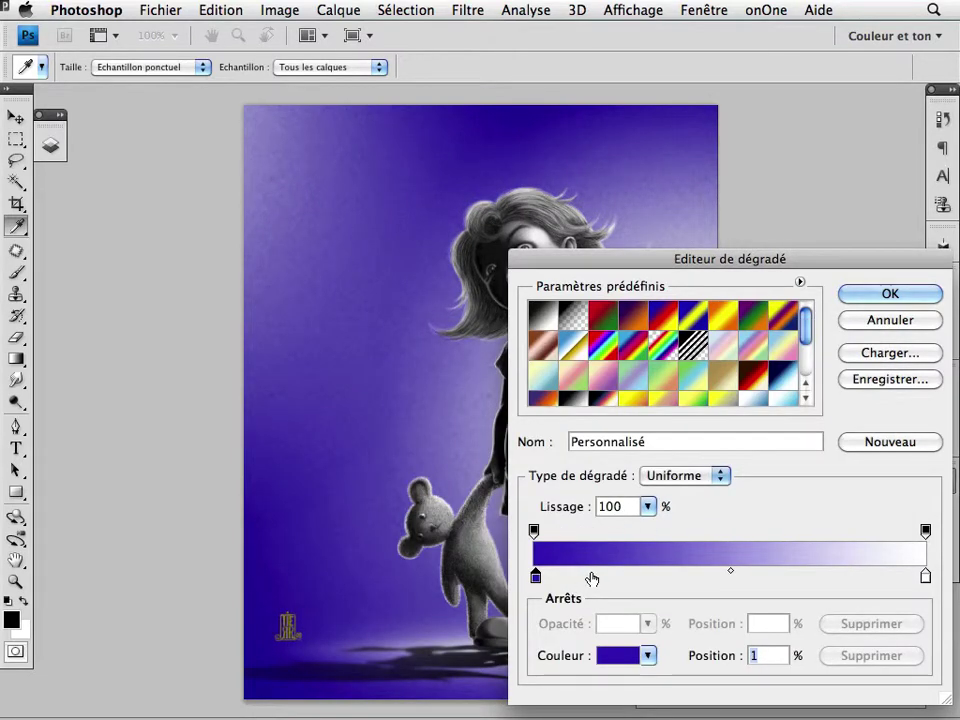
- Place the starting stop at position 0 and shift its colour to purple
drag(536, 577, 533, 578)
double_click(535, 578)
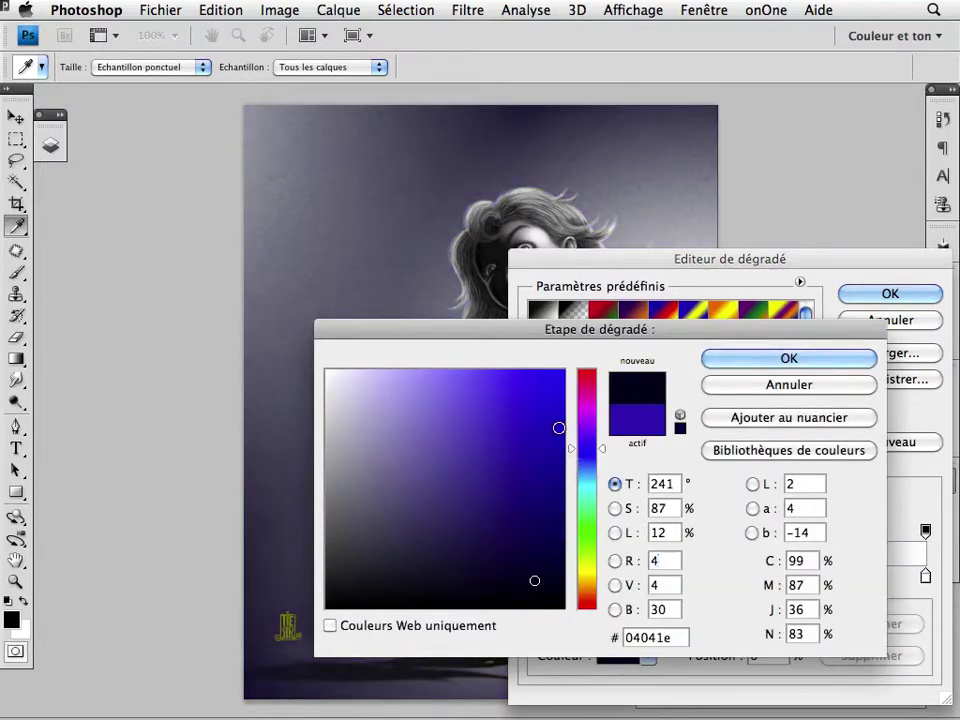
mouse_move(570, 450)
mouse_down()
mouse_move(572, 433)
mouse_move(509, 467)
mouse_move(514, 459)
mouse_up()
key(Return)
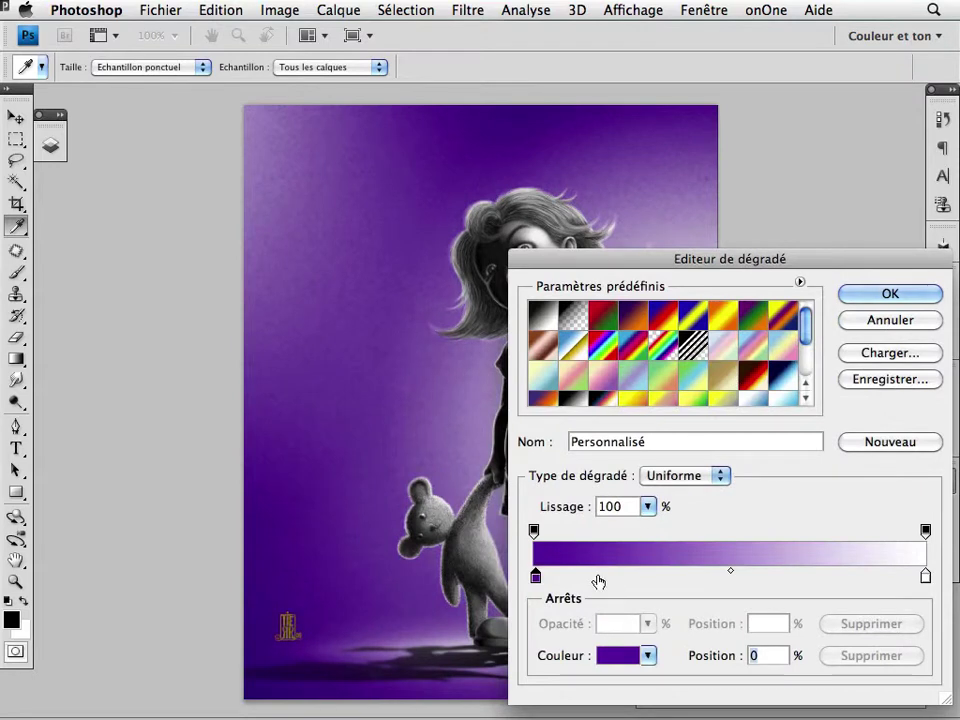
- Add a new gradient stop near 16% for the next colour
click(597, 578)
drag(597, 578, 572, 590)
double_click(595, 578)
click(598, 581)
- Colour the 16% stop bright orange and add a bright yellow stop at 38%
click(498, 413)
drag(498, 413, 503, 398)
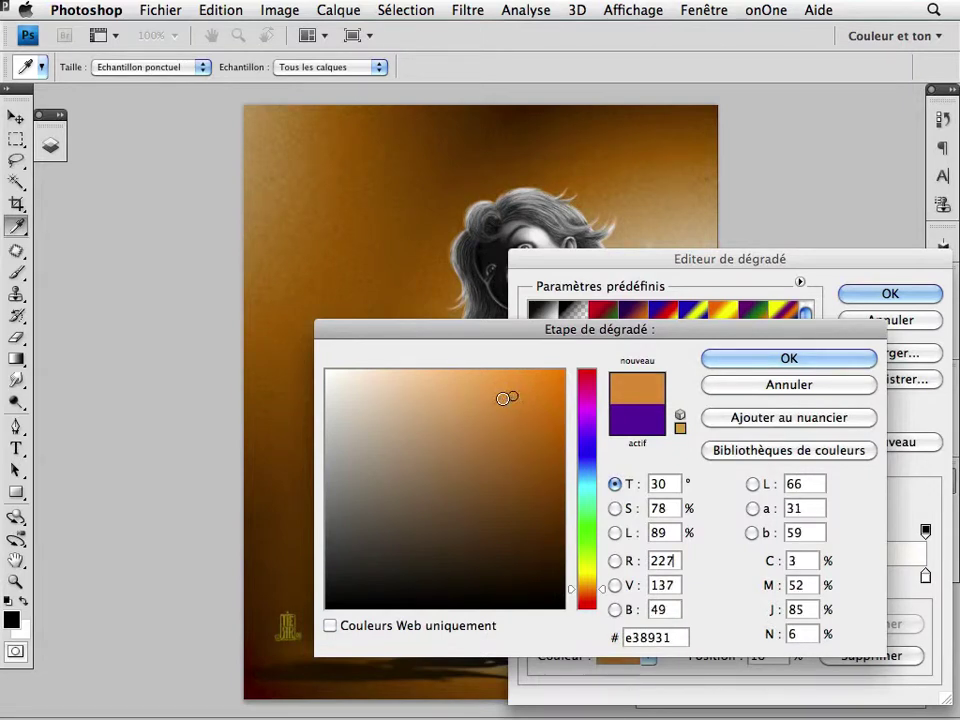
key(Return)
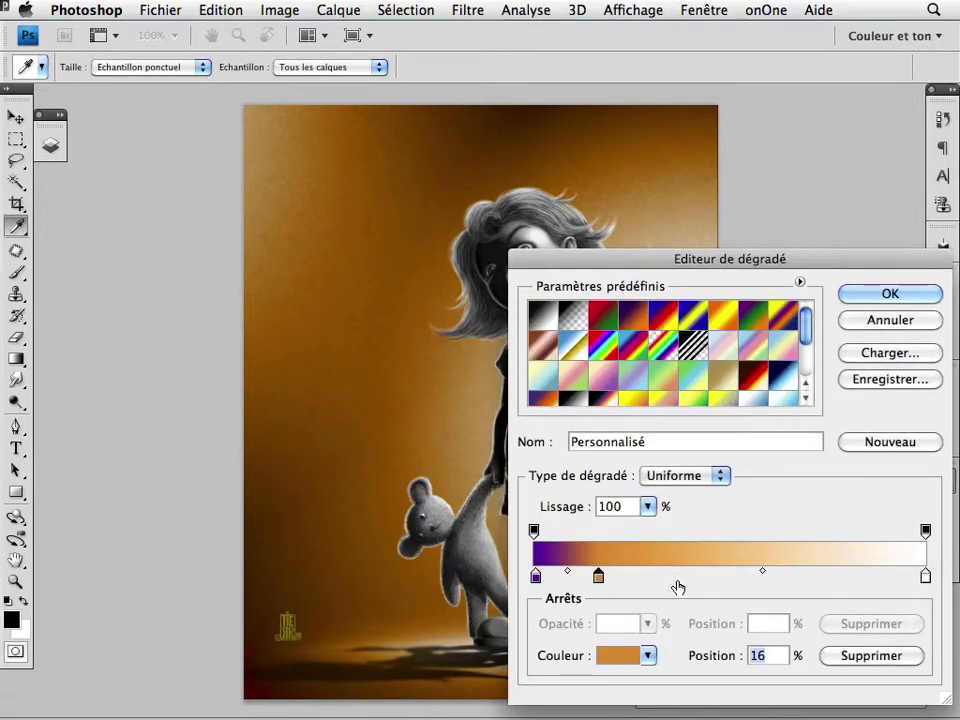
click(680, 577)
double_click(681, 576)
drag(585, 589, 585, 572)
click(498, 372)
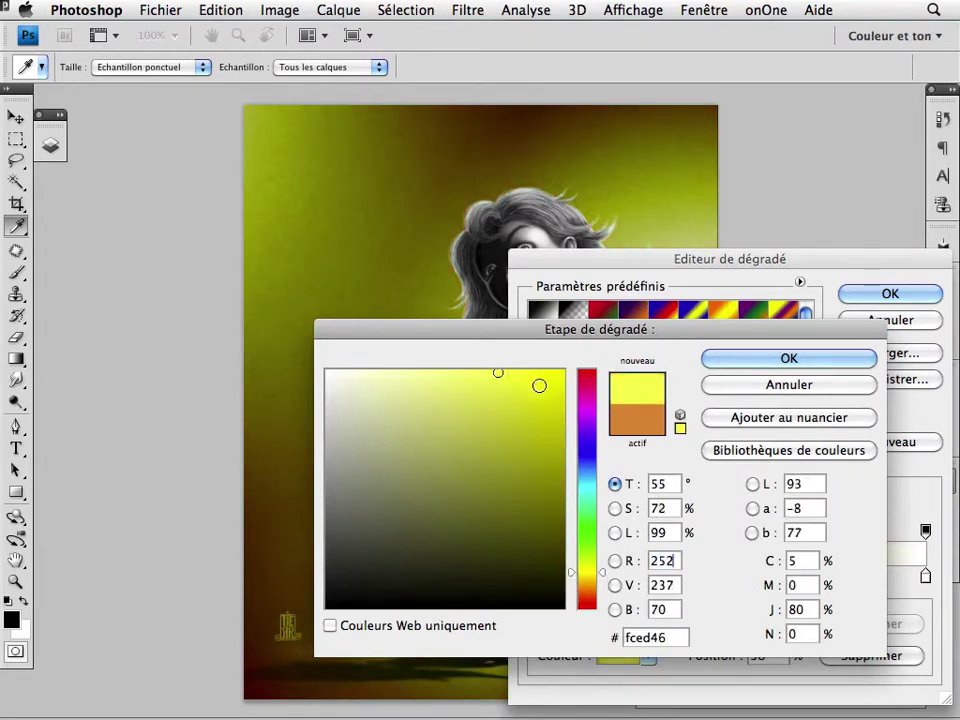
key(Return)
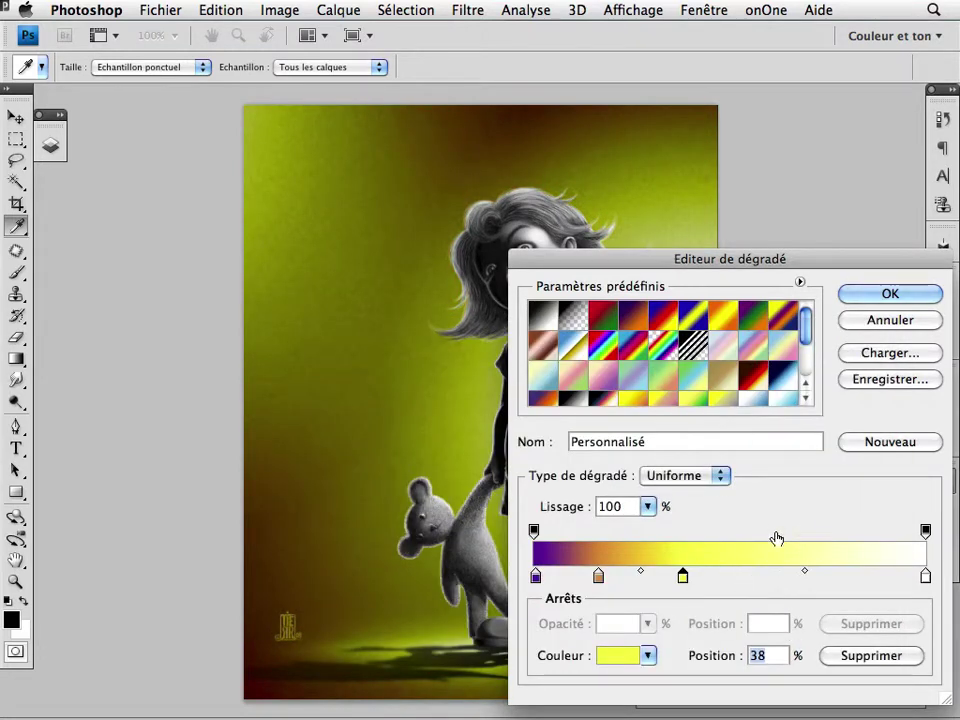
- Add a pale yellow stop at 64% and spread the yellow stops further right
click(765, 577)
double_click(765, 577)
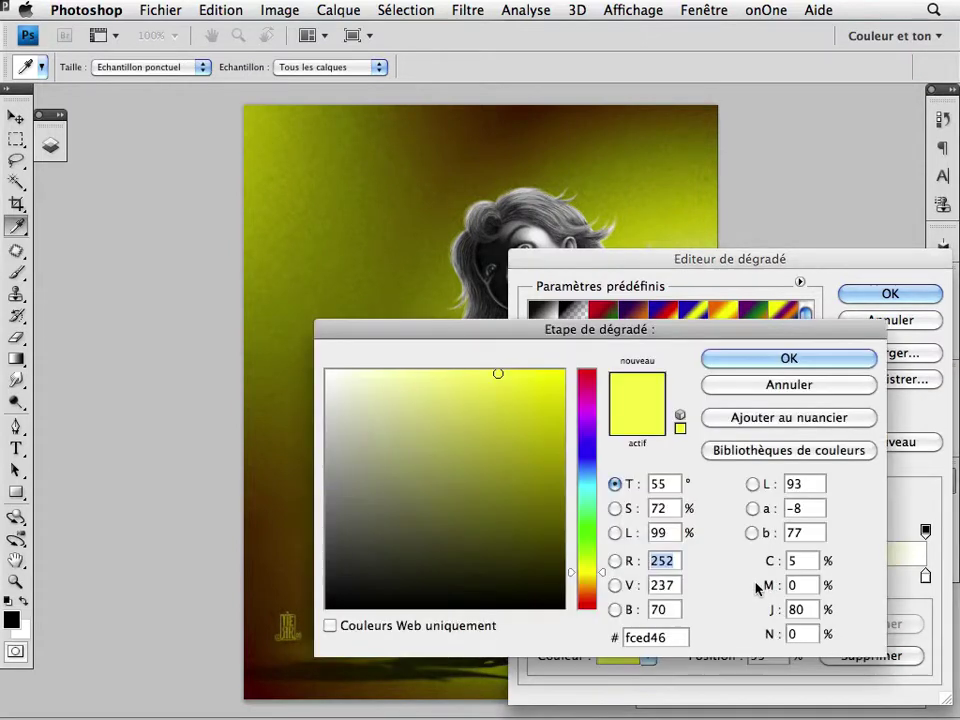
drag(396, 375, 390, 371)
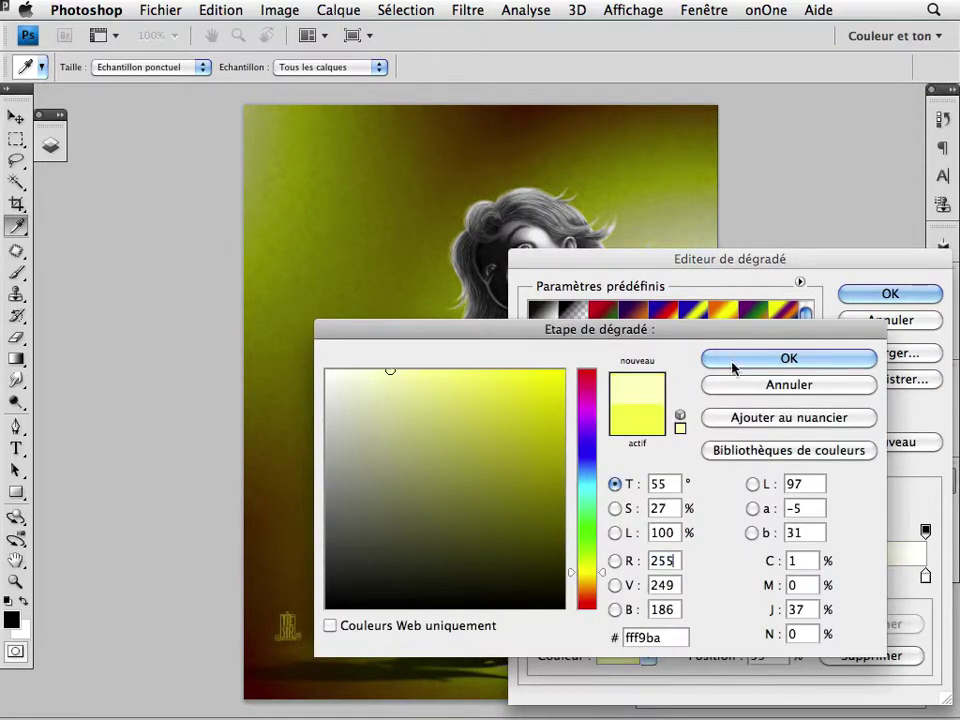
click(733, 368)
drag(767, 578, 853, 580)
drag(683, 577, 783, 581)
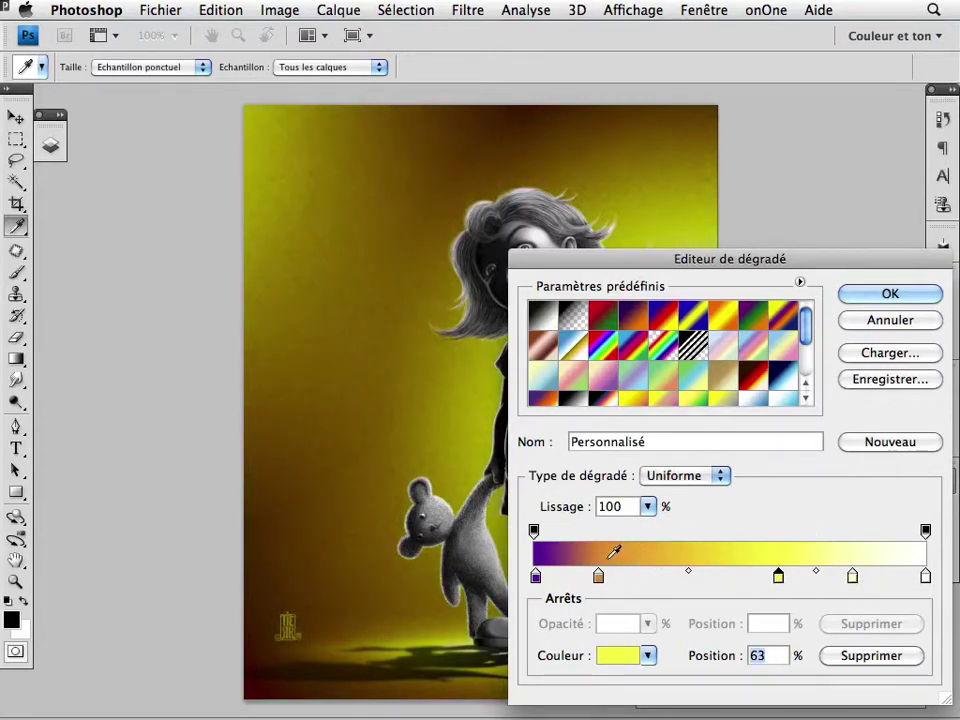
- Reposition the stops: purple at 4%, orange at 34%, yellow at 70%, pale yellow near the end
drag(599, 578, 700, 579)
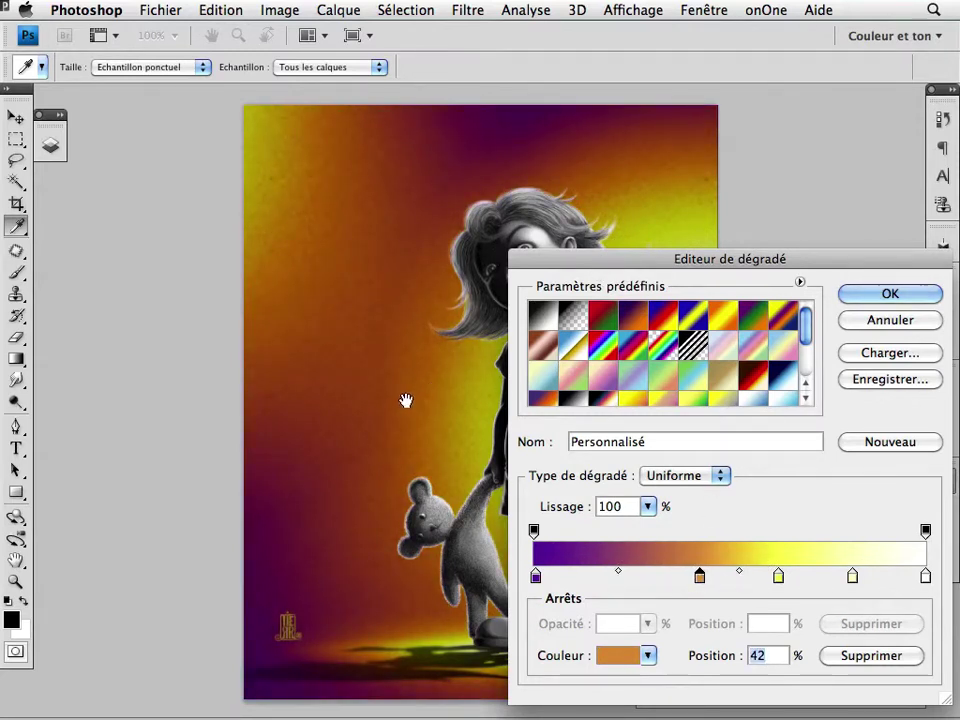
drag(405, 400, 264, 378)
mouse_move(535, 578)
mouse_down()
mouse_move(574, 577)
mouse_move(551, 578)
mouse_up()
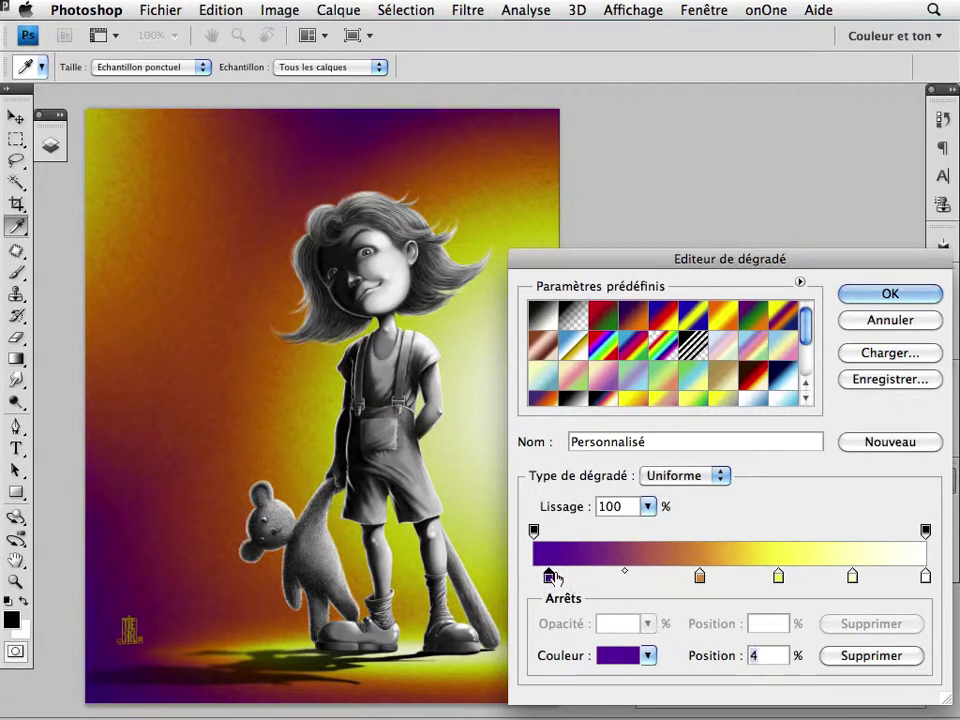
drag(699, 577, 668, 579)
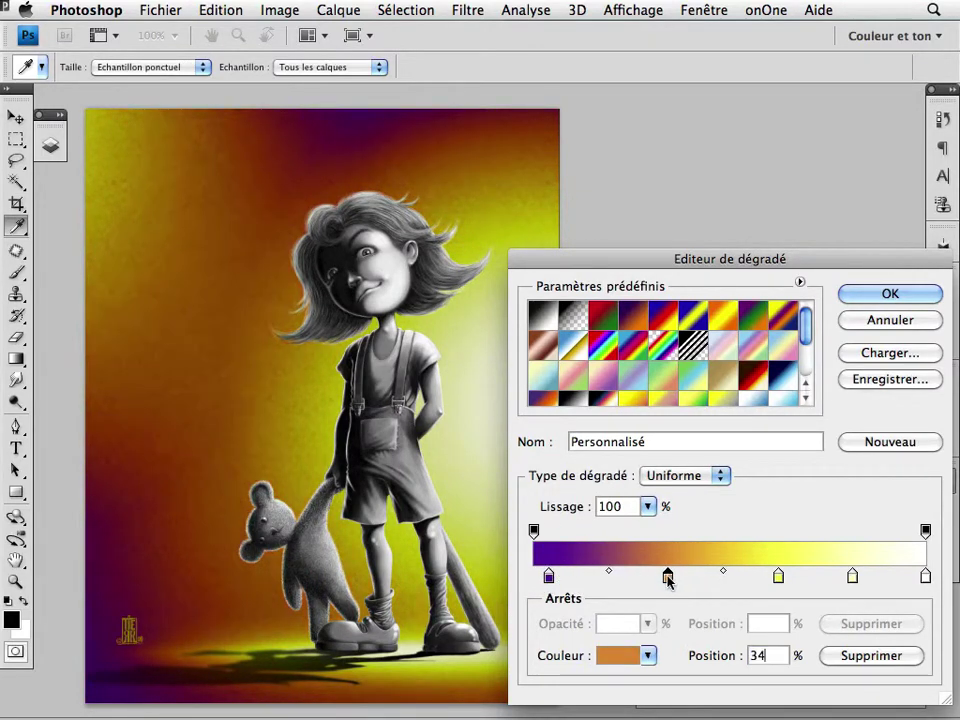
mouse_move(585, 261)
mouse_down()
mouse_move(675, 219)
mouse_move(628, 222)
mouse_up()
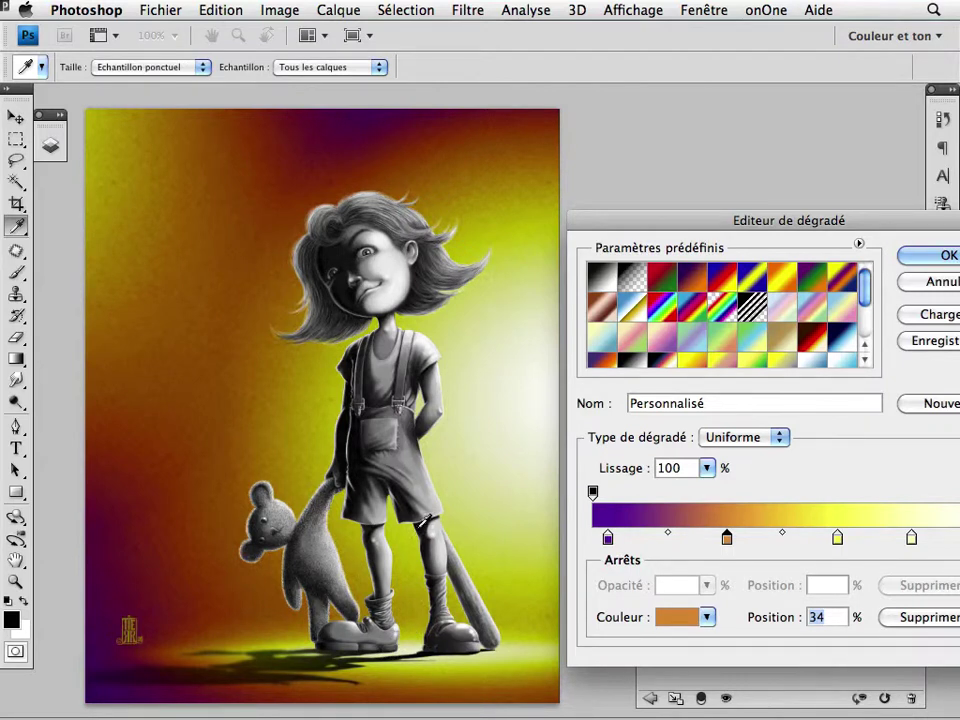
drag(645, 225, 426, 177)
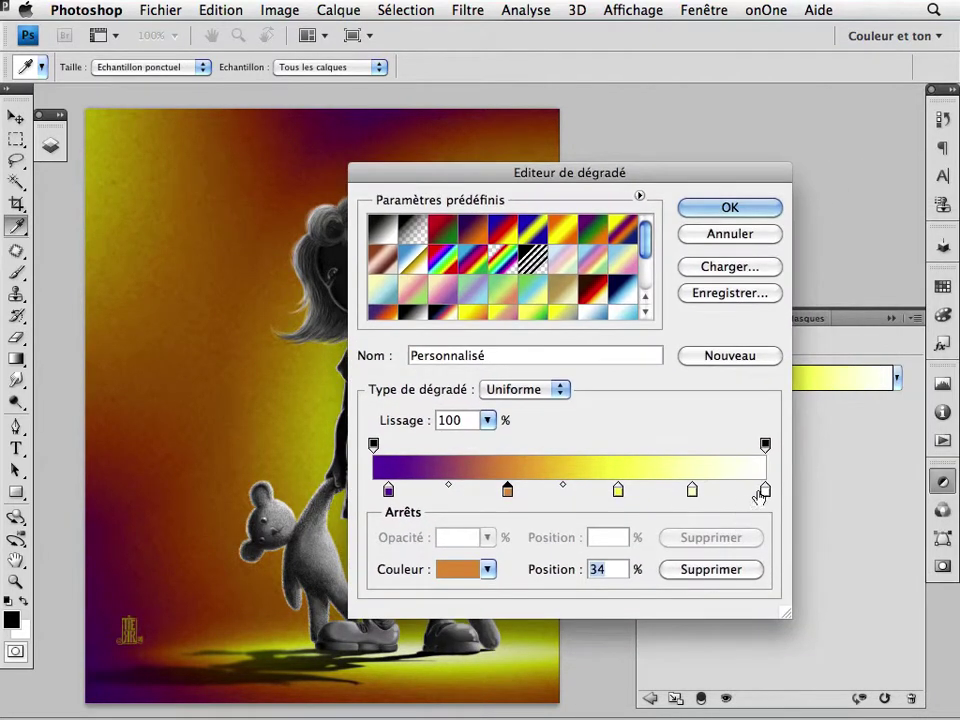
drag(692, 491, 730, 497)
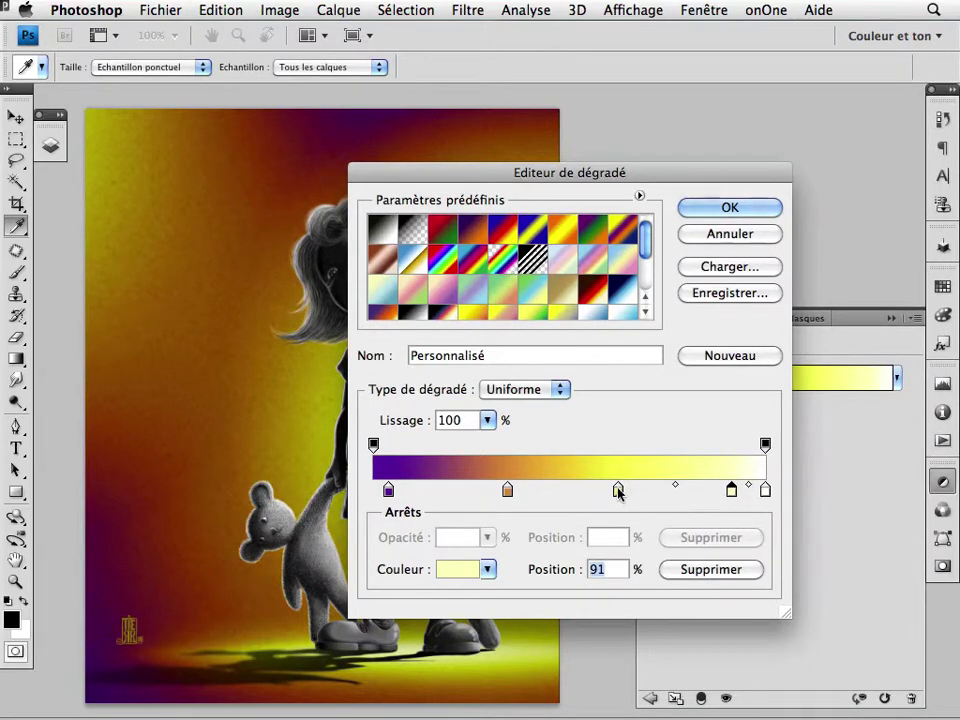
drag(618, 491, 647, 491)
drag(449, 181, 599, 141)
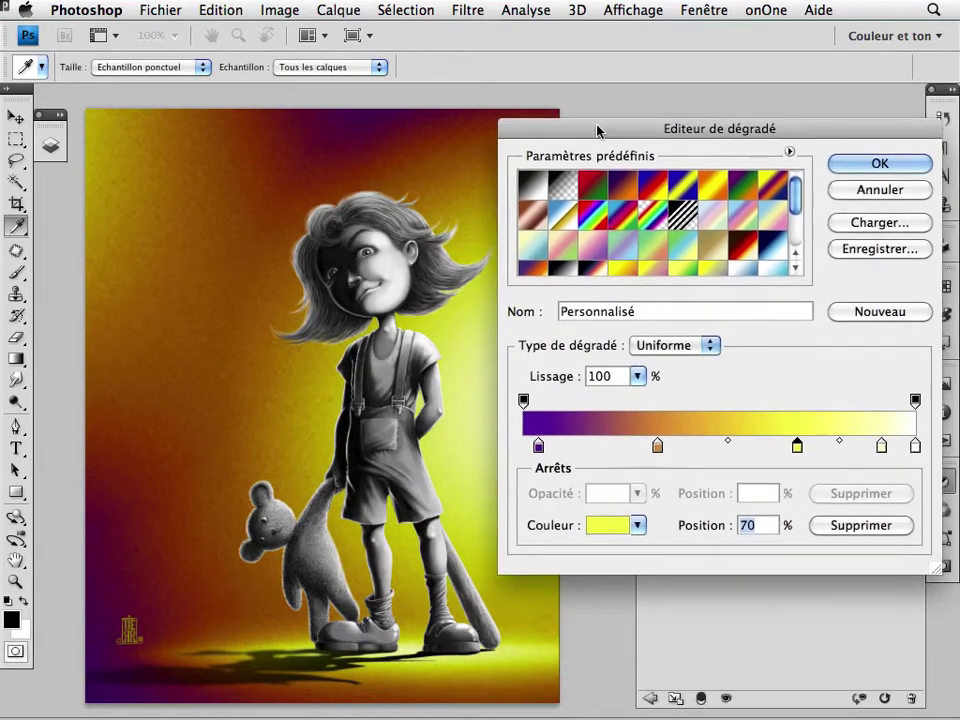
- Change the yellow stop to a deeper, slightly orange golden yellow
double_click(797, 452)
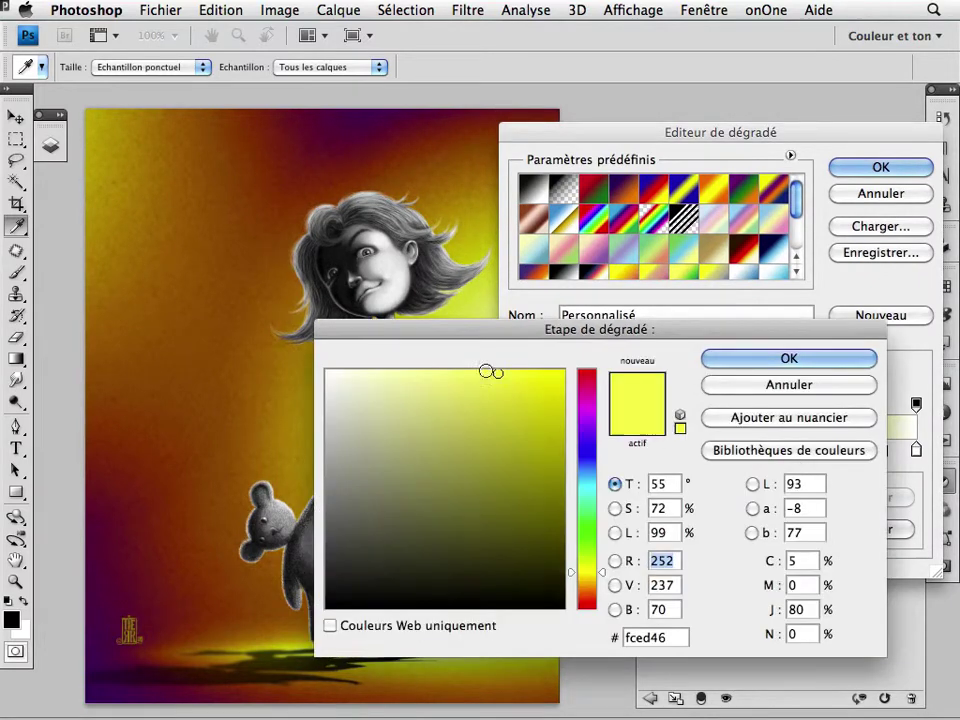
click(455, 390)
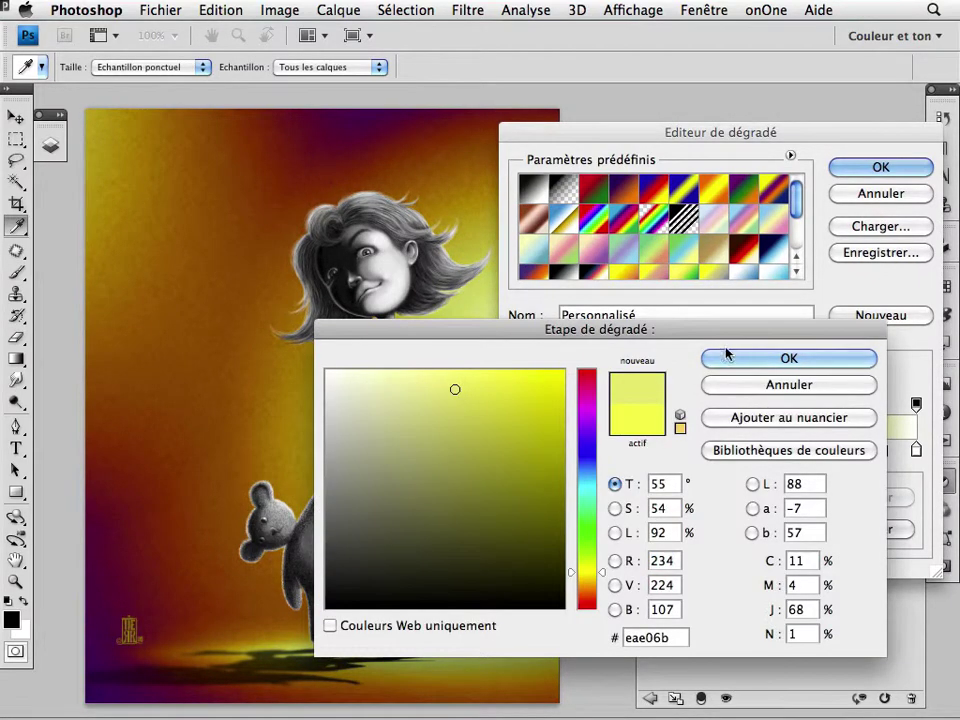
click(484, 407)
click(538, 392)
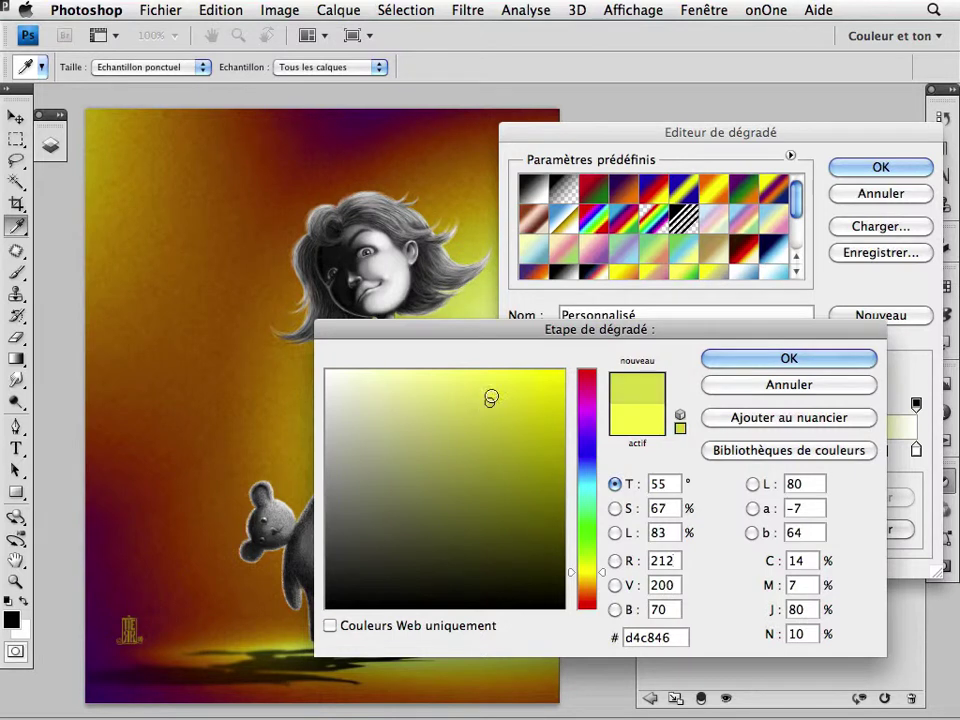
click(493, 382)
click(575, 578)
click(497, 392)
click(735, 359)
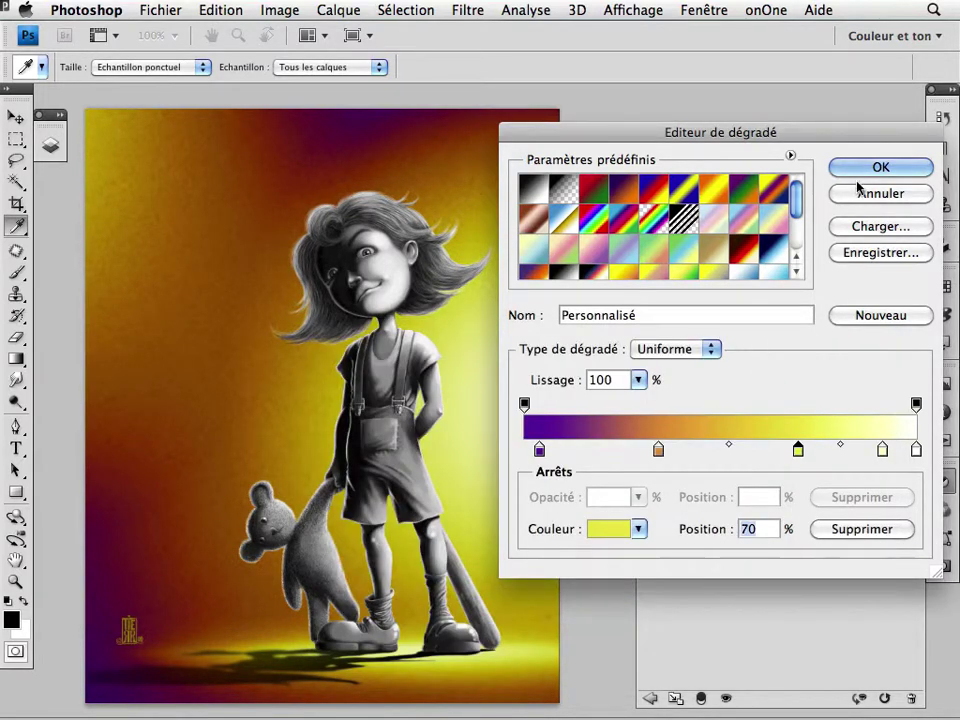
- Move the purple stop to 6% and the orange stop to about 49%, then accept the gradient
drag(658, 451, 640, 451)
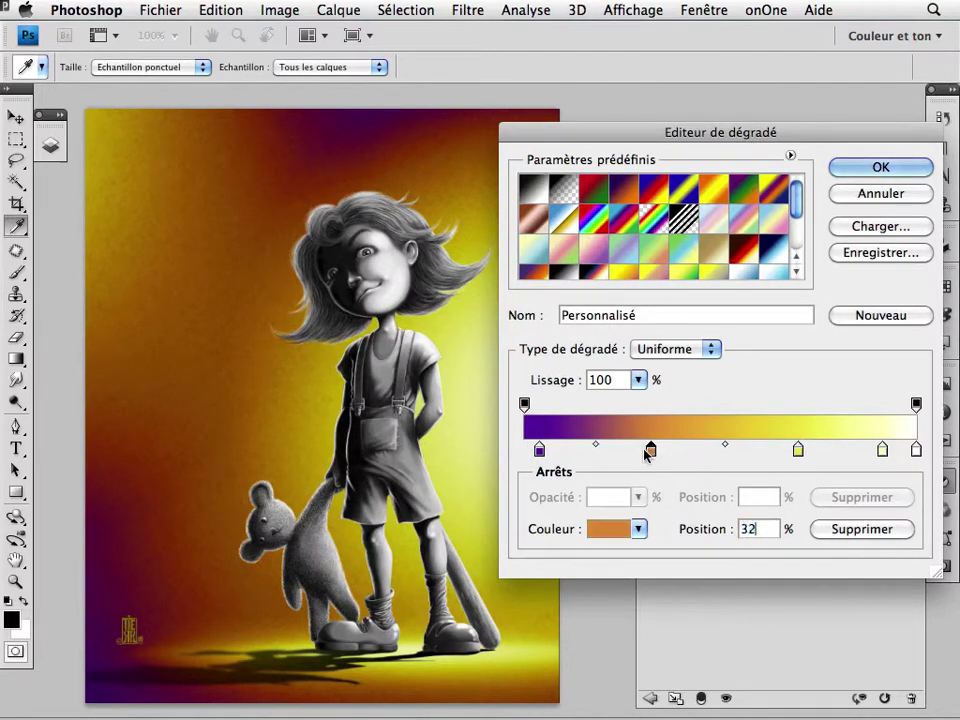
drag(539, 450, 566, 450)
drag(640, 450, 689, 450)
drag(567, 450, 559, 451)
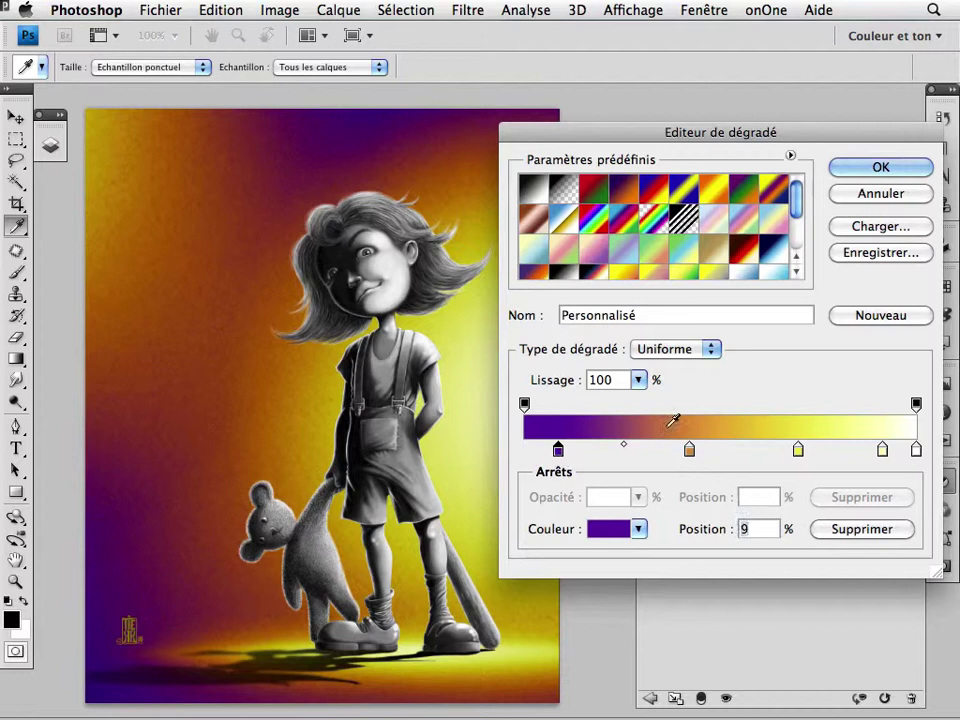
drag(689, 451, 714, 452)
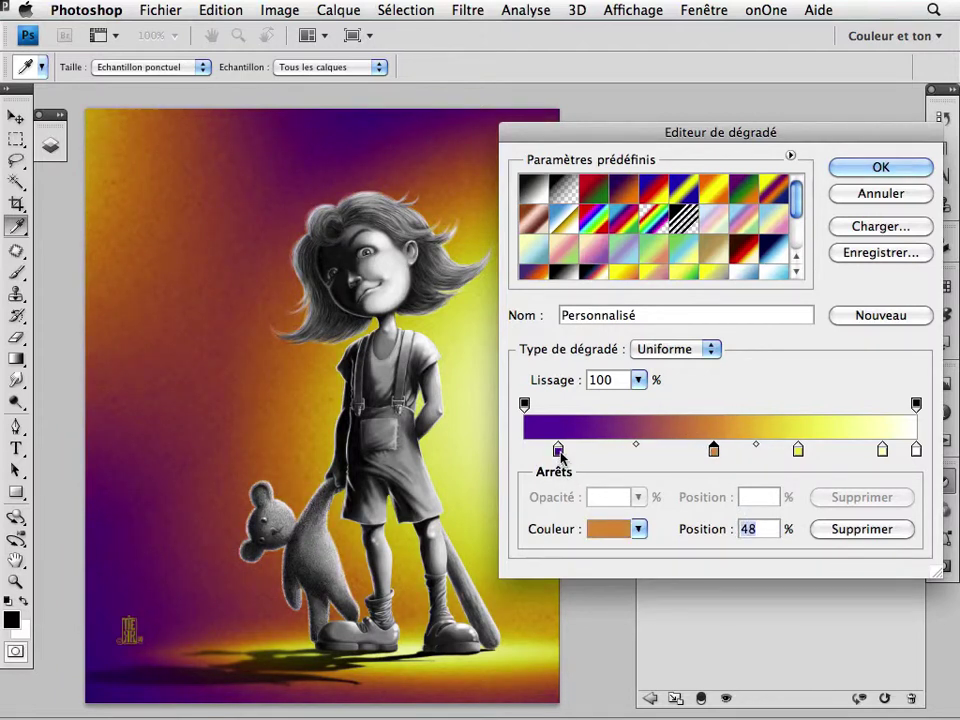
drag(558, 450, 547, 451)
click(878, 168)
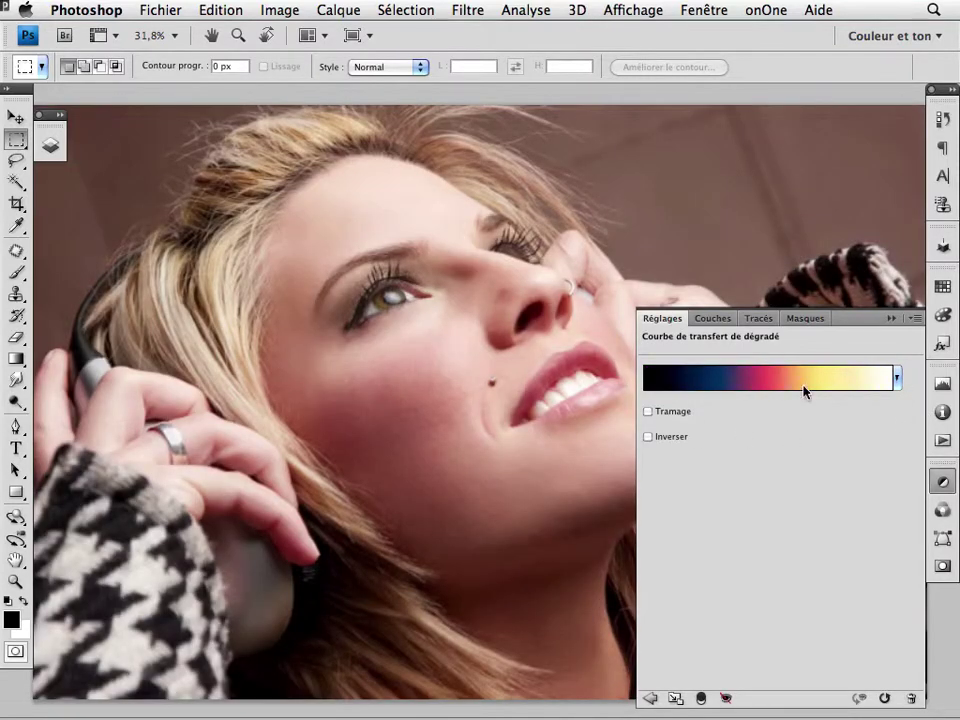
- Turn on visibility of the headphone portrait's Soft Light gradient map layer
double_click(700, 314)
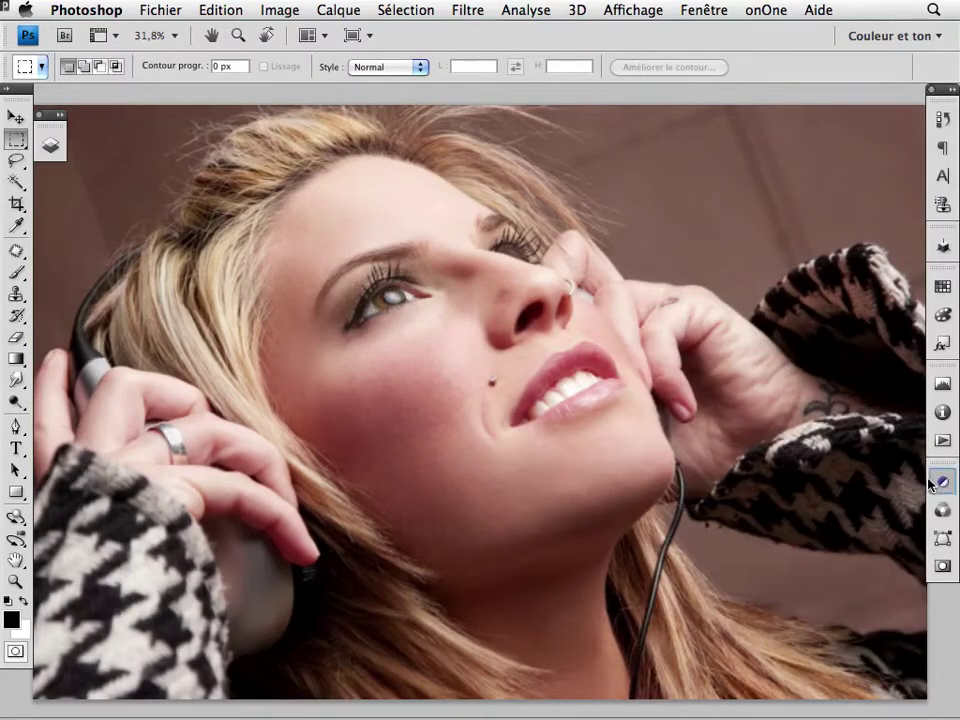
click(50, 146)
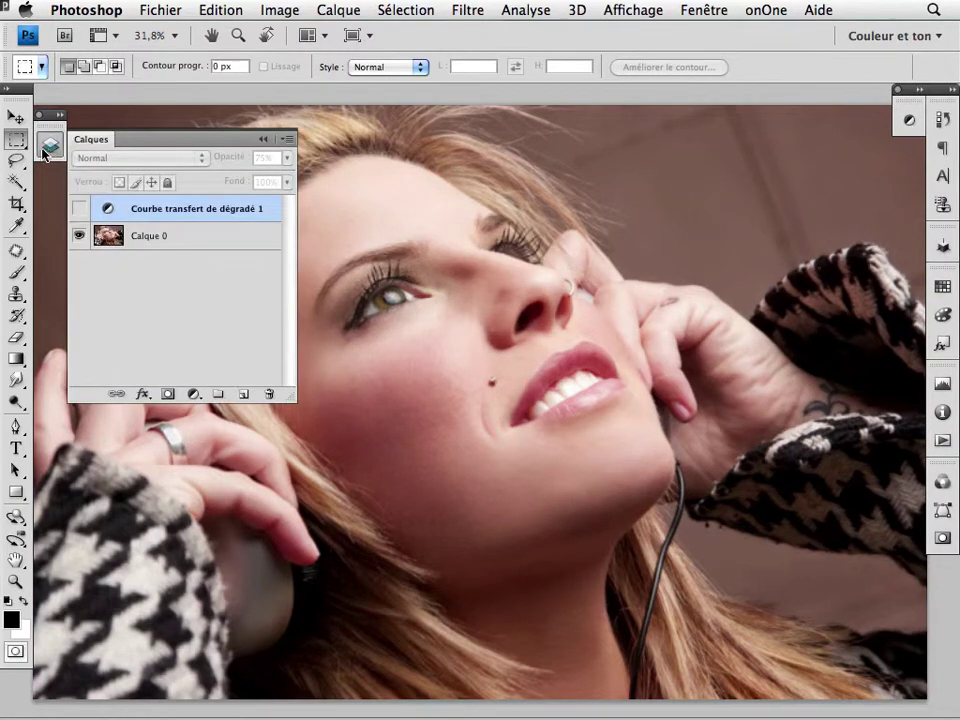
click(52, 154)
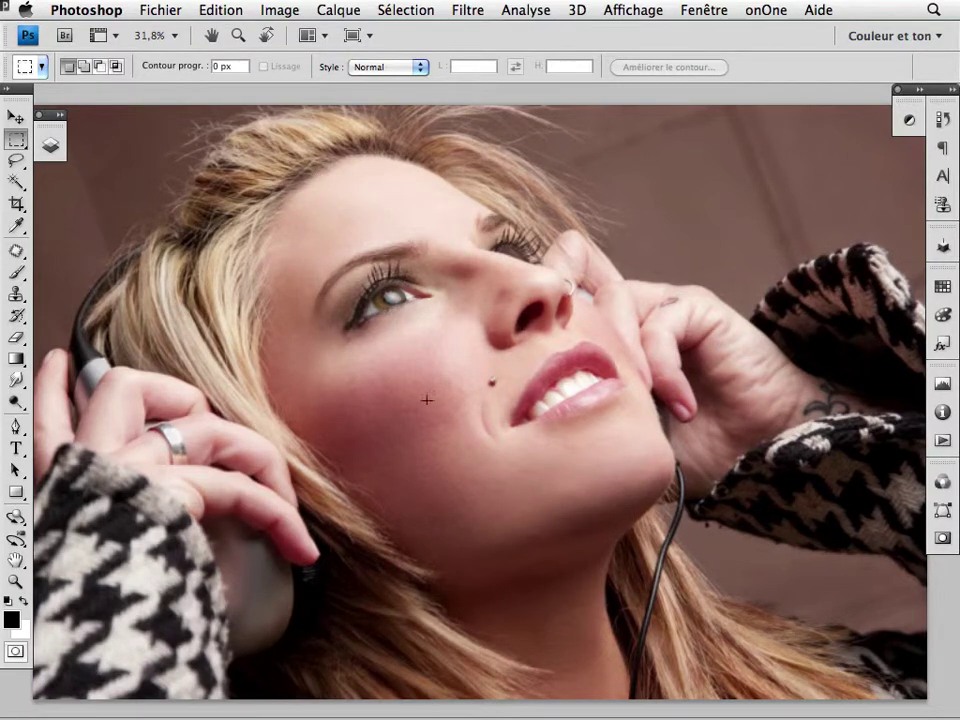
click(50, 145)
click(79, 214)
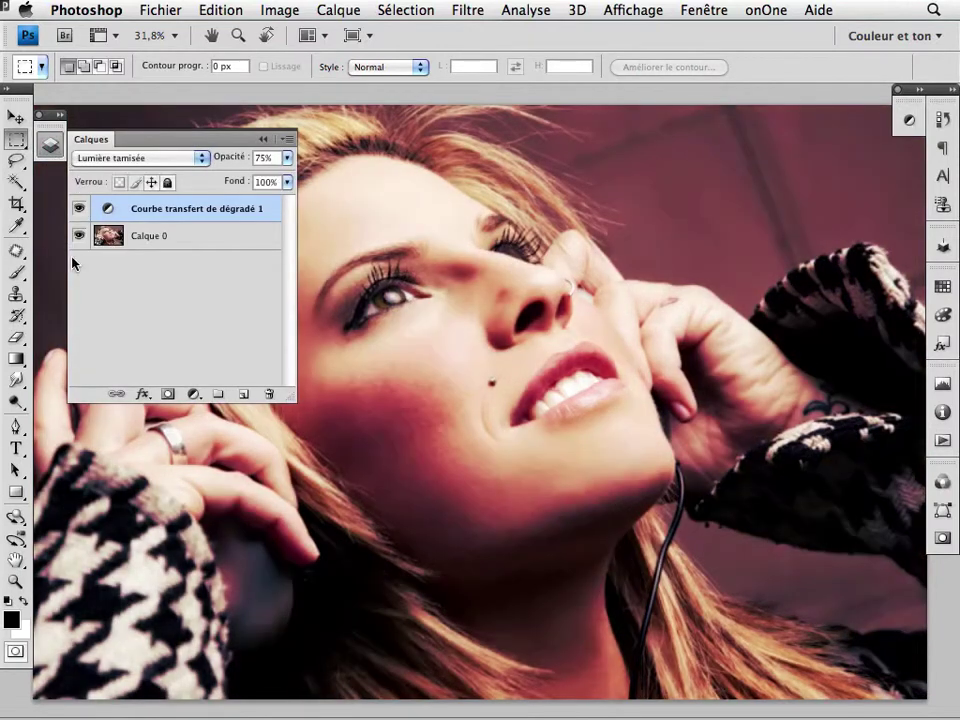
click(50, 145)
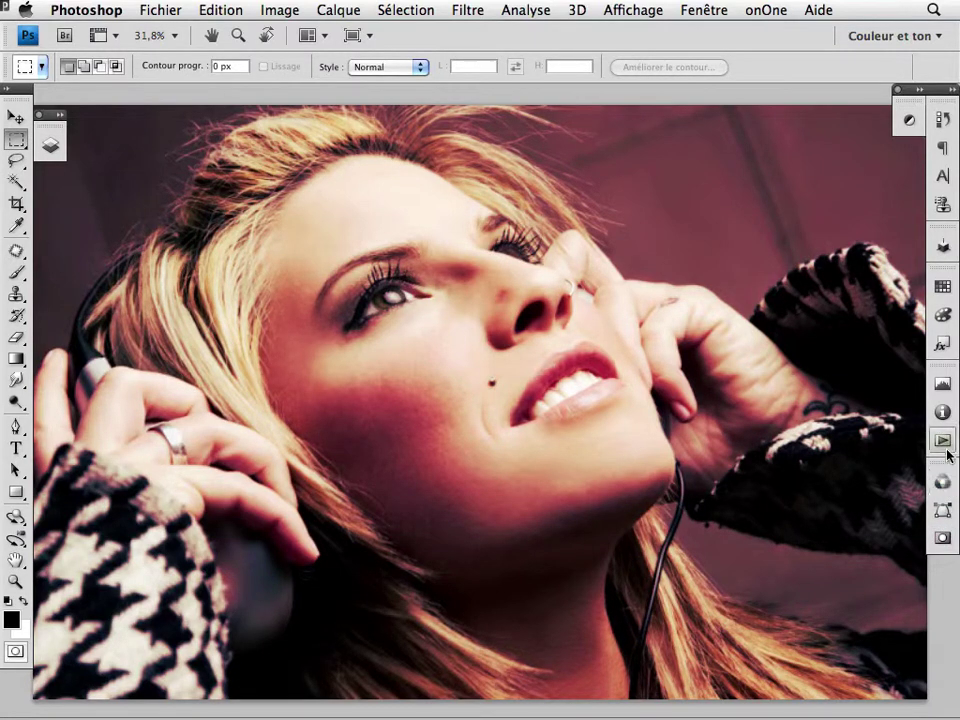
- Open the headphone portrait's gradient map in the gradient editor and check its end stops
click(910, 127)
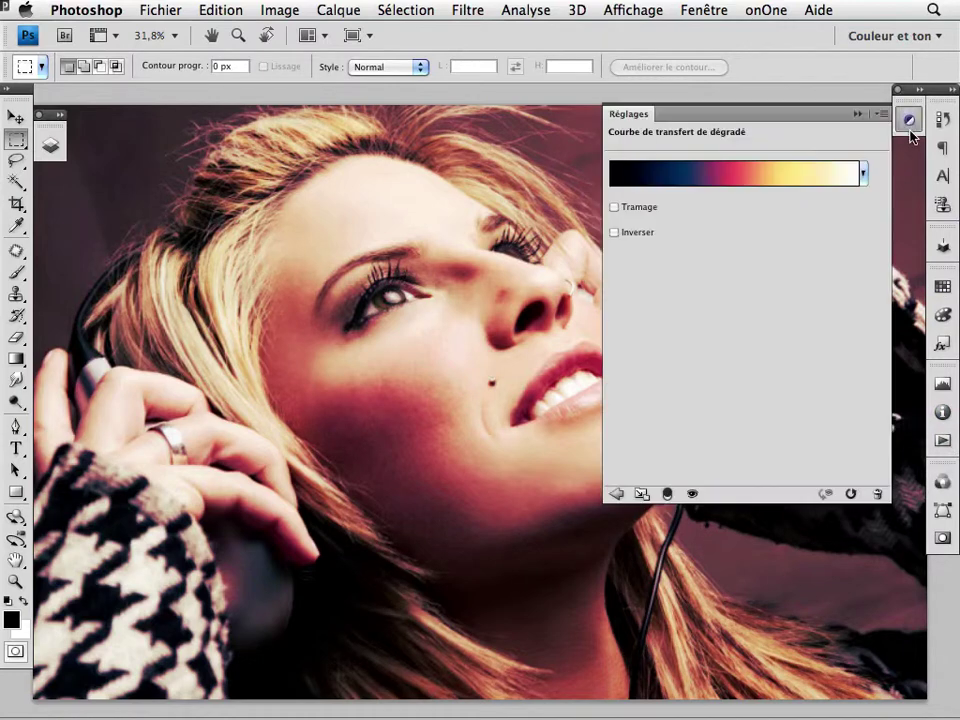
click(684, 180)
drag(552, 133, 556, 145)
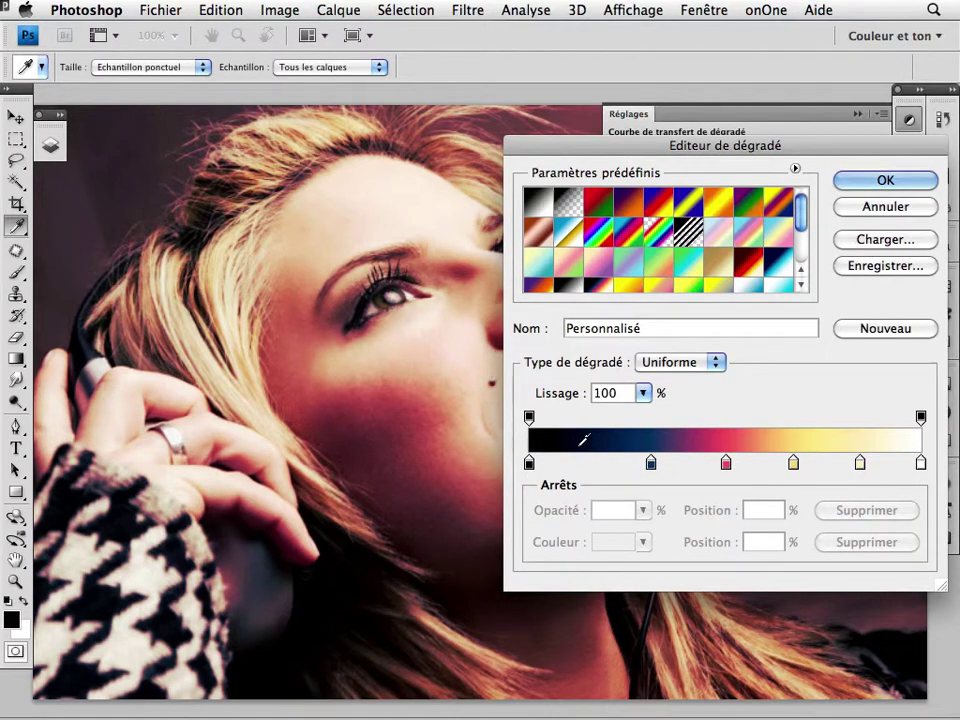
click(529, 462)
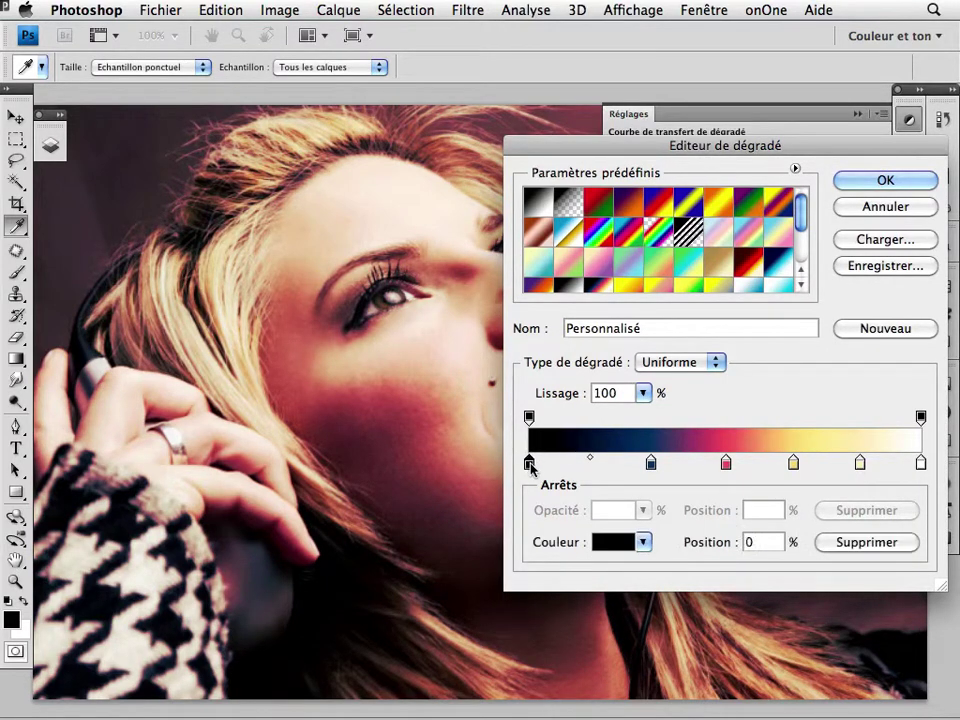
click(921, 462)
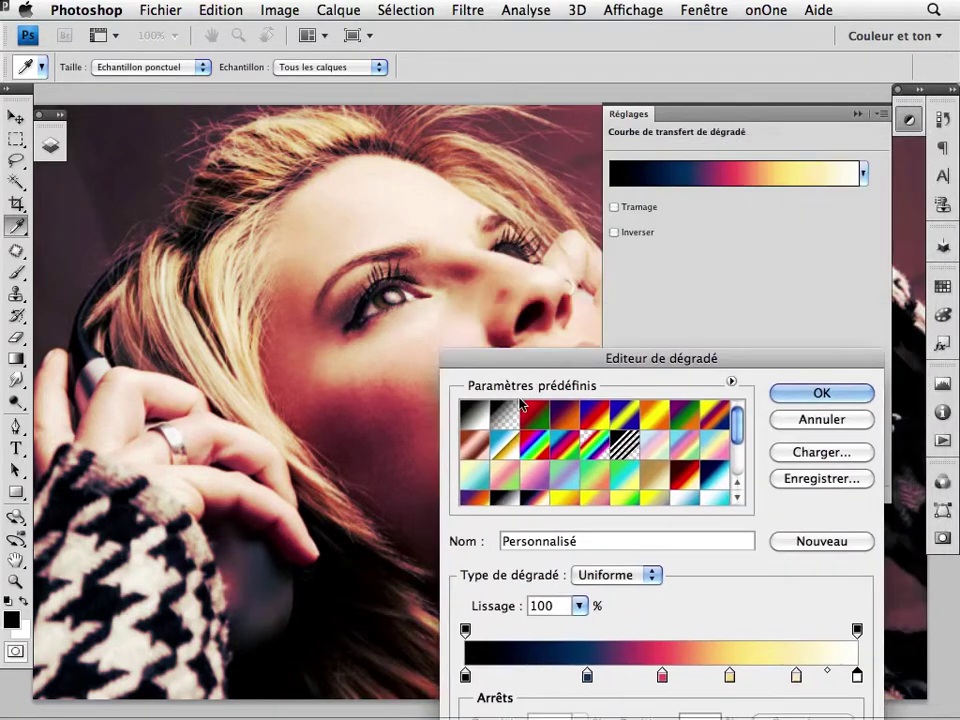
mouse_move(598, 142)
mouse_down()
mouse_move(580, 347)
mouse_move(596, 201)
mouse_up()
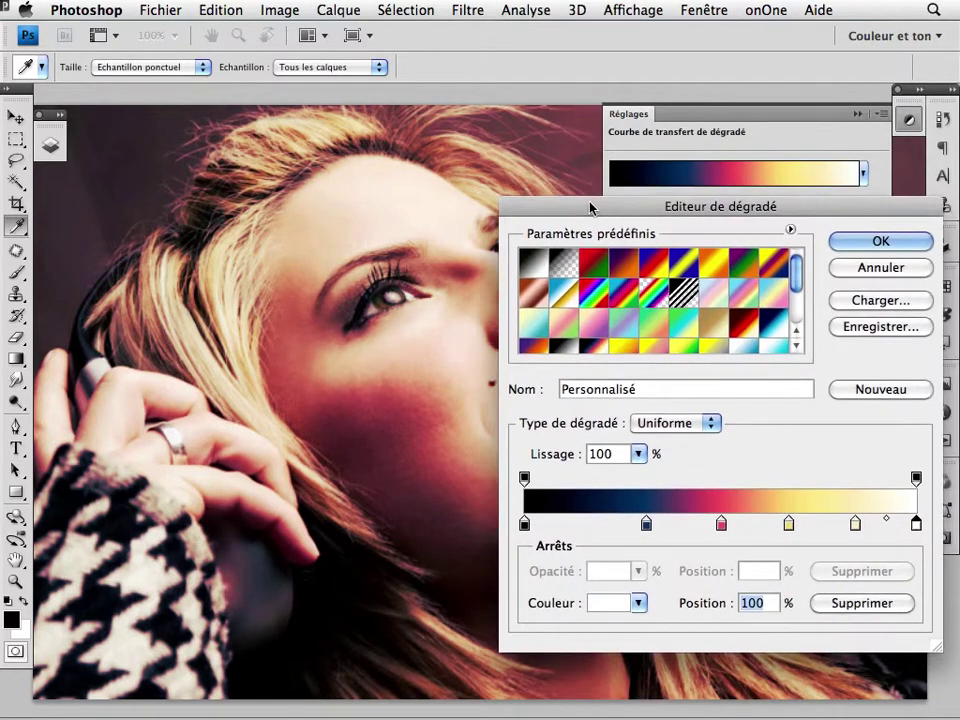
- Move the dark blue stop to about 30% and the pink stop to 47%, then apply
drag(648, 521, 608, 521)
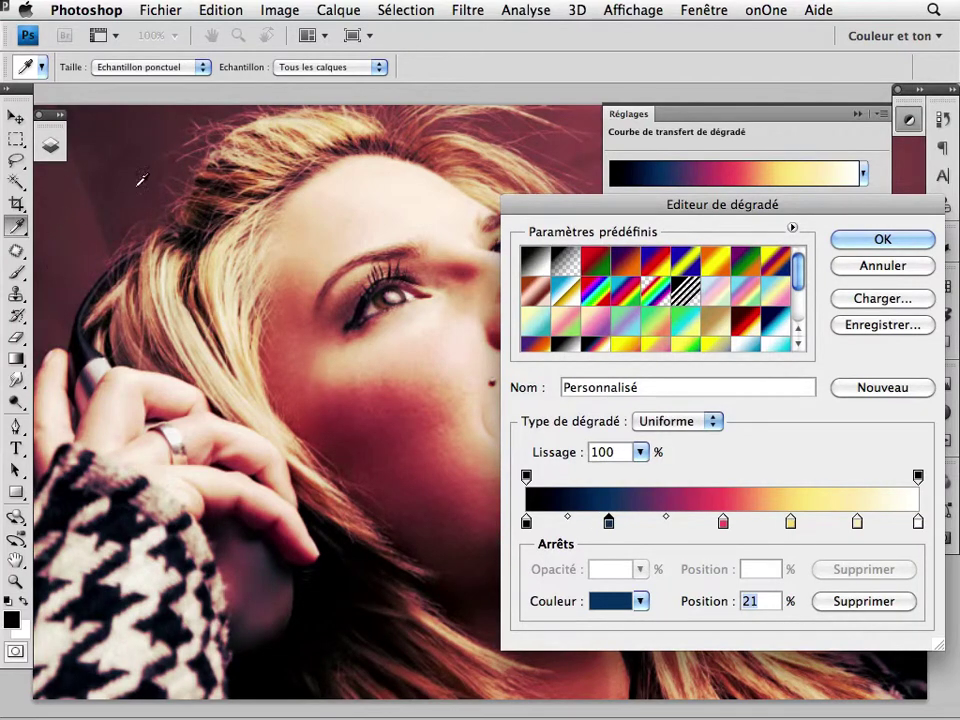
mouse_move(548, 210)
mouse_down()
mouse_move(546, 399)
mouse_move(588, 253)
mouse_up()
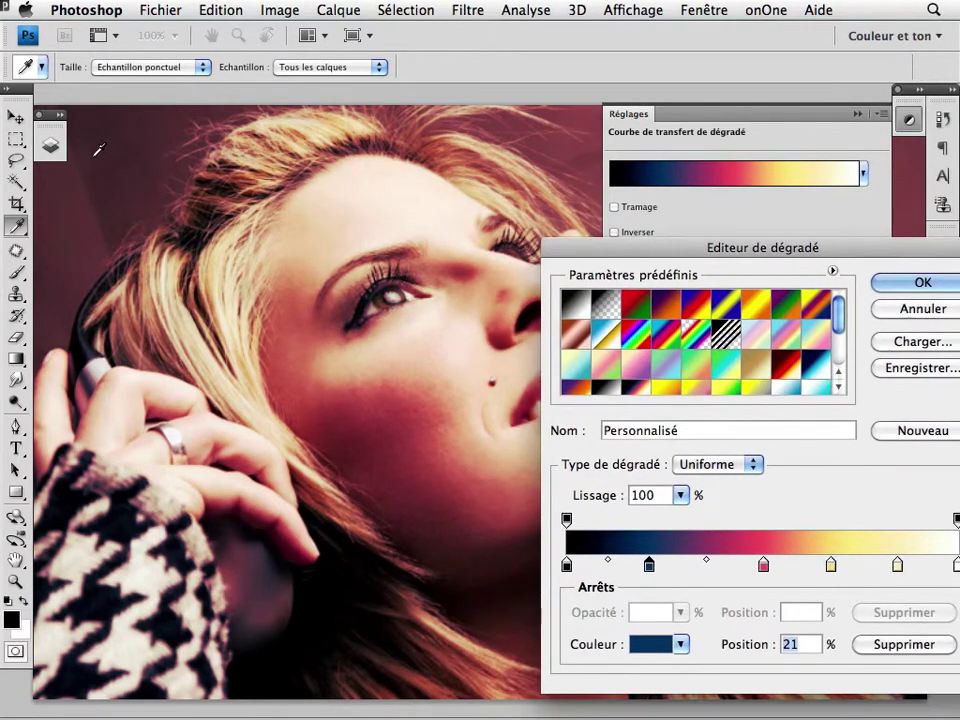
drag(649, 565, 677, 565)
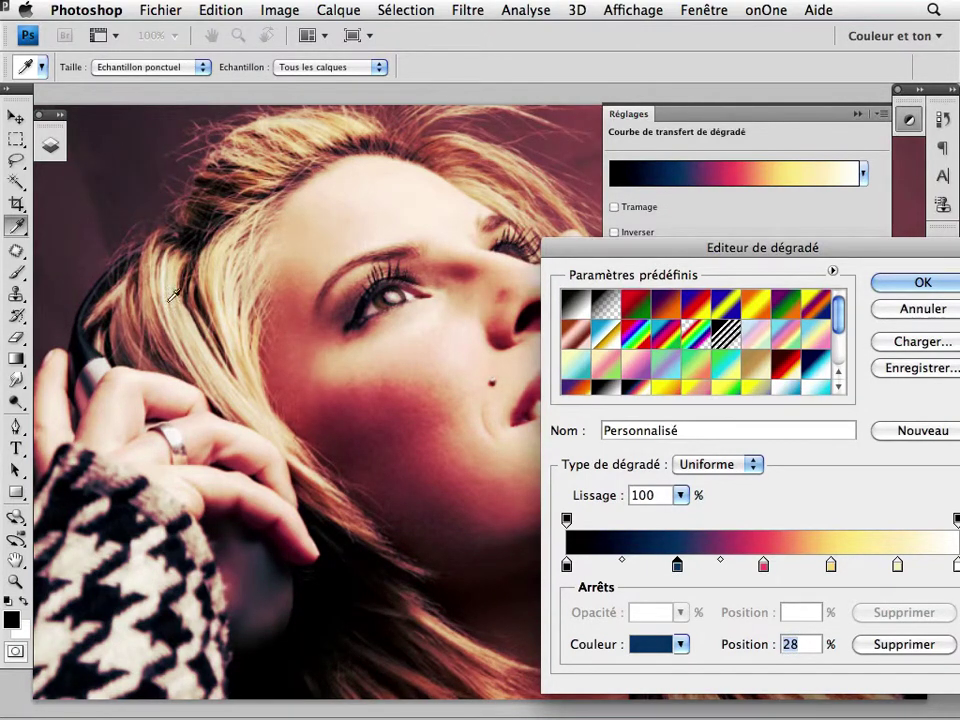
mouse_move(677, 566)
mouse_down()
mouse_move(707, 566)
mouse_move(673, 566)
mouse_up()
mouse_move(675, 570)
mouse_down()
mouse_move(641, 570)
mouse_move(681, 570)
mouse_up()
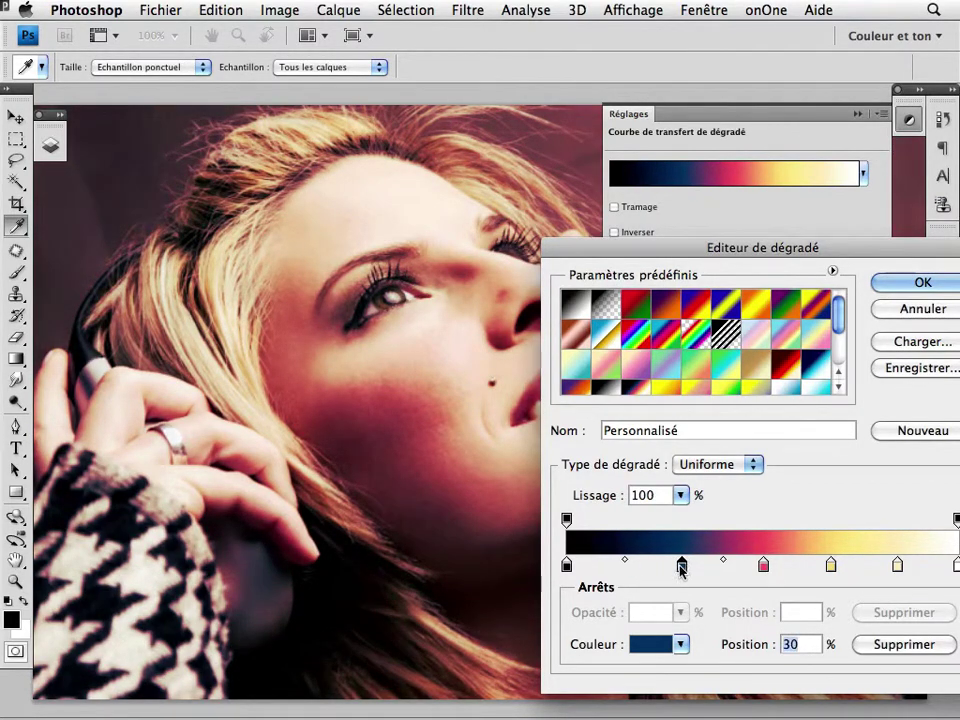
mouse_move(603, 246)
mouse_down()
mouse_move(628, 235)
mouse_move(675, 168)
mouse_up()
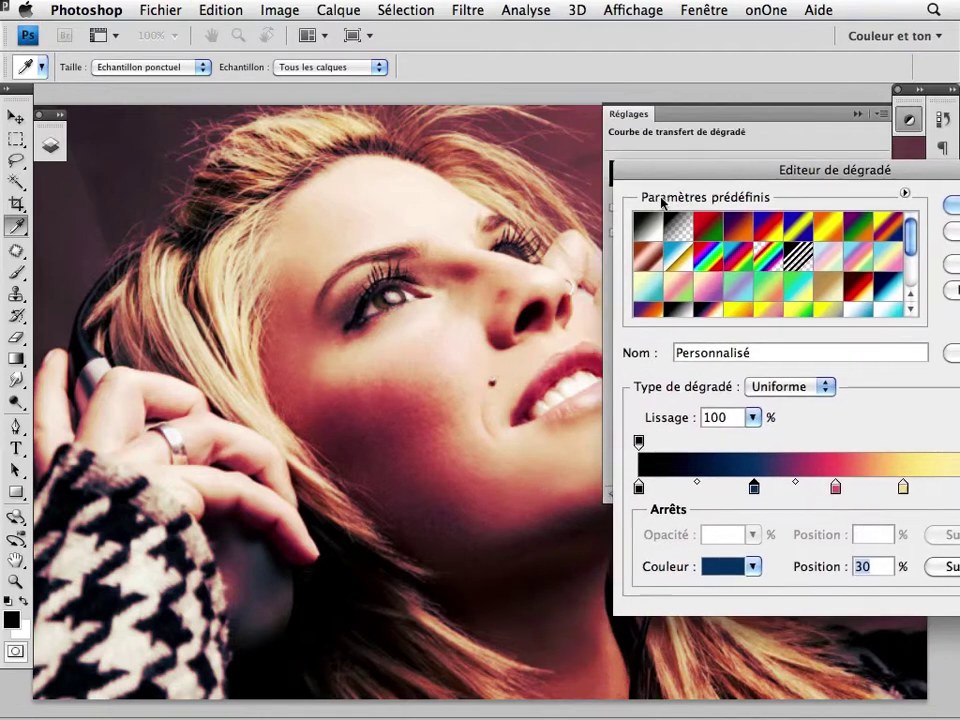
drag(835, 489, 823, 489)
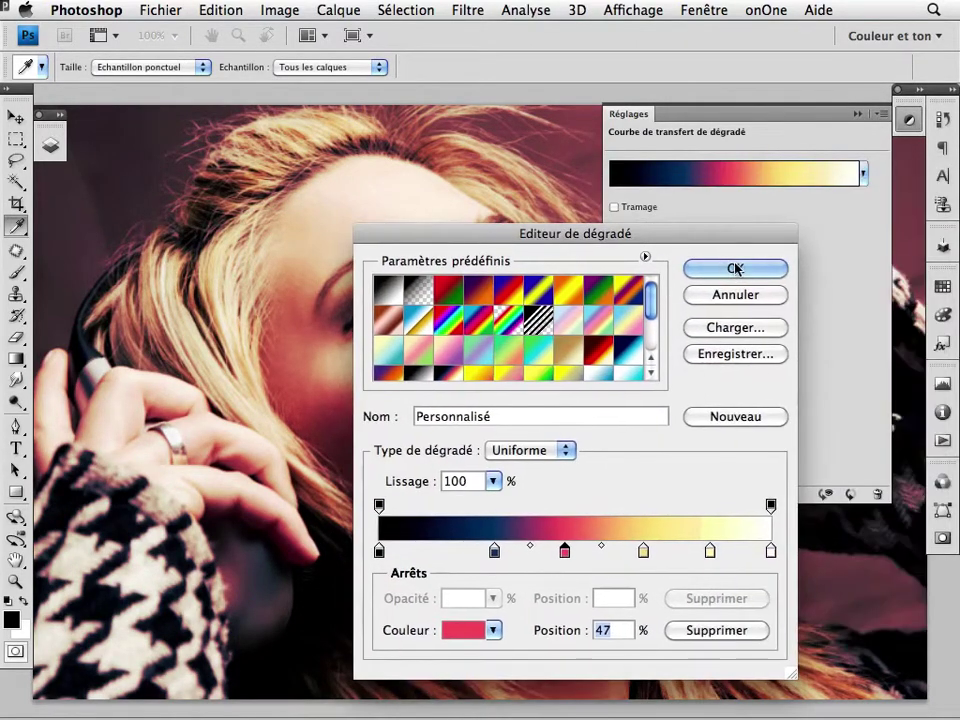
click(735, 268)
- Reopen the gradient and slide the yellow stop to about 71%
key(super+minus)
mouse_move(398, 447)
mouse_down()
mouse_move(321, 443)
mouse_move(287, 418)
mouse_up()
click(760, 175)
mouse_move(439, 240)
mouse_down()
mouse_move(648, 236)
mouse_move(641, 224)
mouse_up()
drag(851, 541, 834, 541)
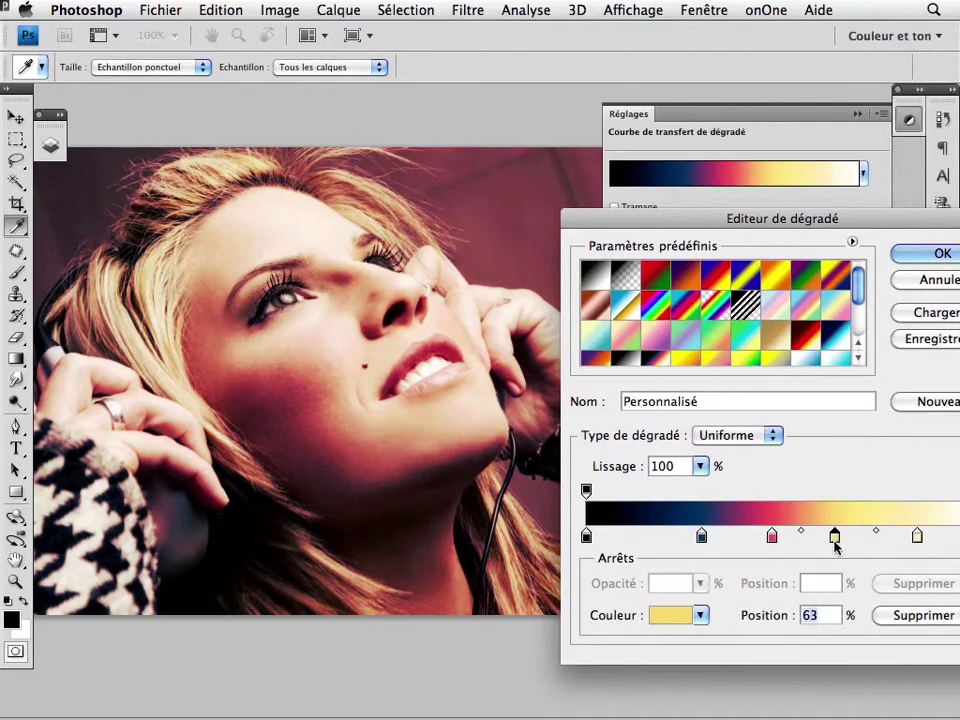
drag(705, 226, 566, 196)
mouse_move(697, 508)
mouse_down()
mouse_move(800, 508)
mouse_move(722, 508)
mouse_up()
- Set the red stop to 49% and the dark blue stop to 27%, then apply the gradient
mouse_move(635, 508)
mouse_down()
mouse_move(660, 510)
mouse_move(618, 508)
mouse_up()
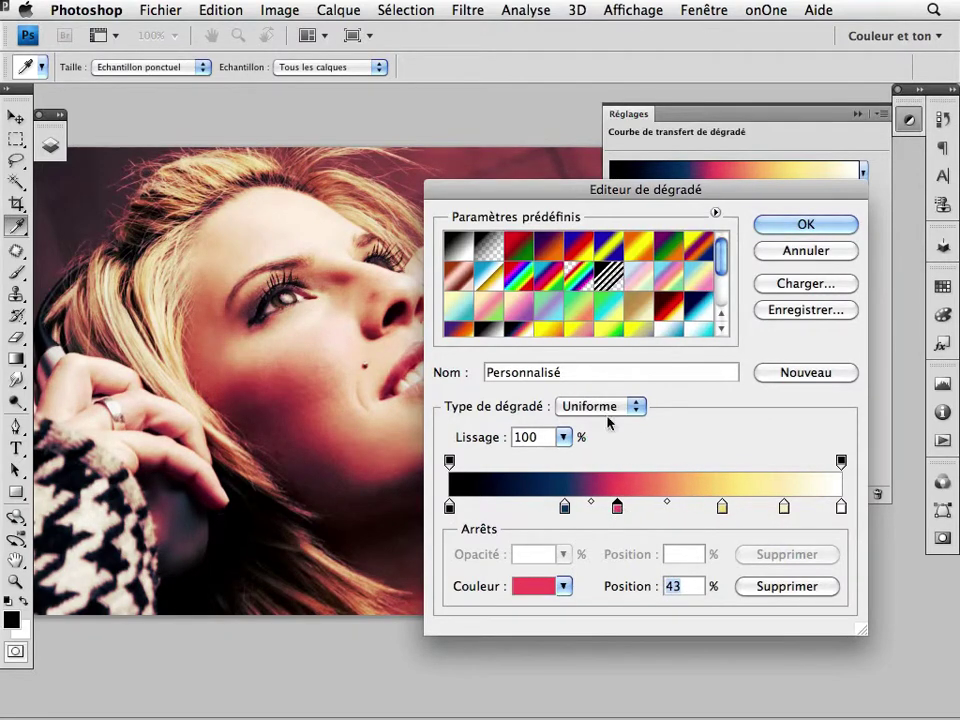
drag(484, 186, 582, 163)
mouse_move(718, 485)
mouse_down()
mouse_move(778, 486)
mouse_move(718, 488)
mouse_move(730, 508)
mouse_move(724, 486)
mouse_move(739, 488)
mouse_up()
drag(666, 486, 642, 488)
drag(740, 488, 719, 488)
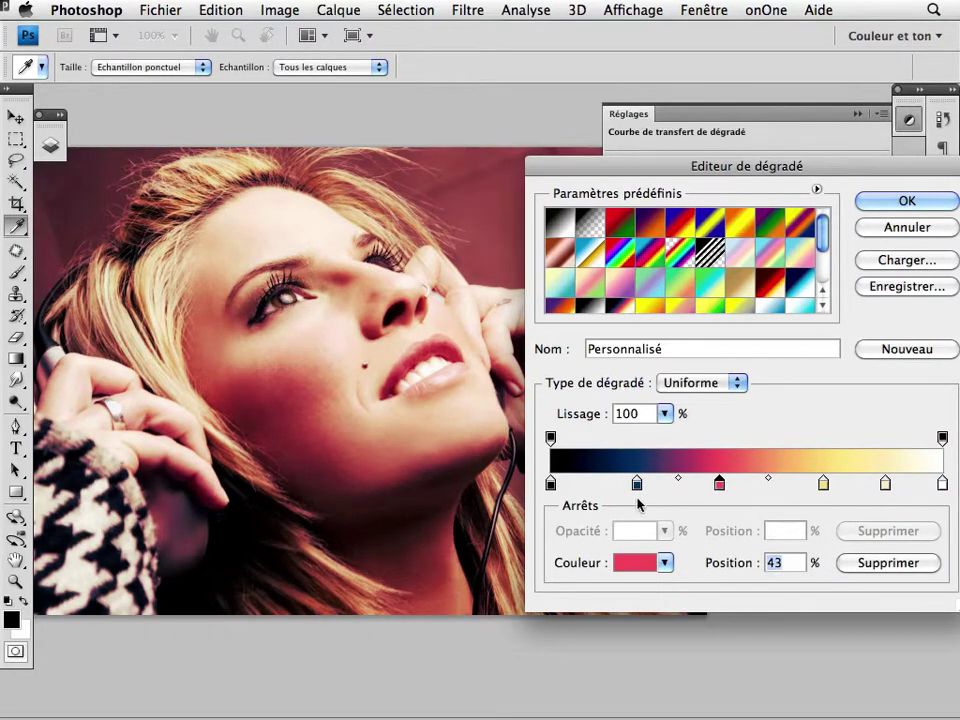
drag(637, 486, 740, 486)
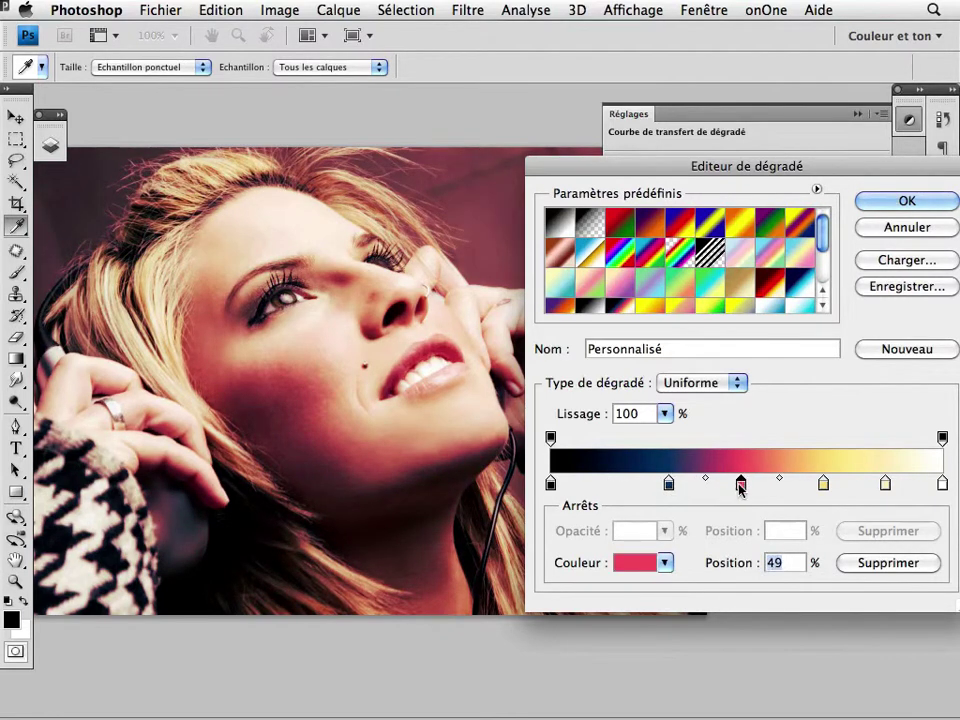
click(669, 484)
drag(669, 484, 654, 484)
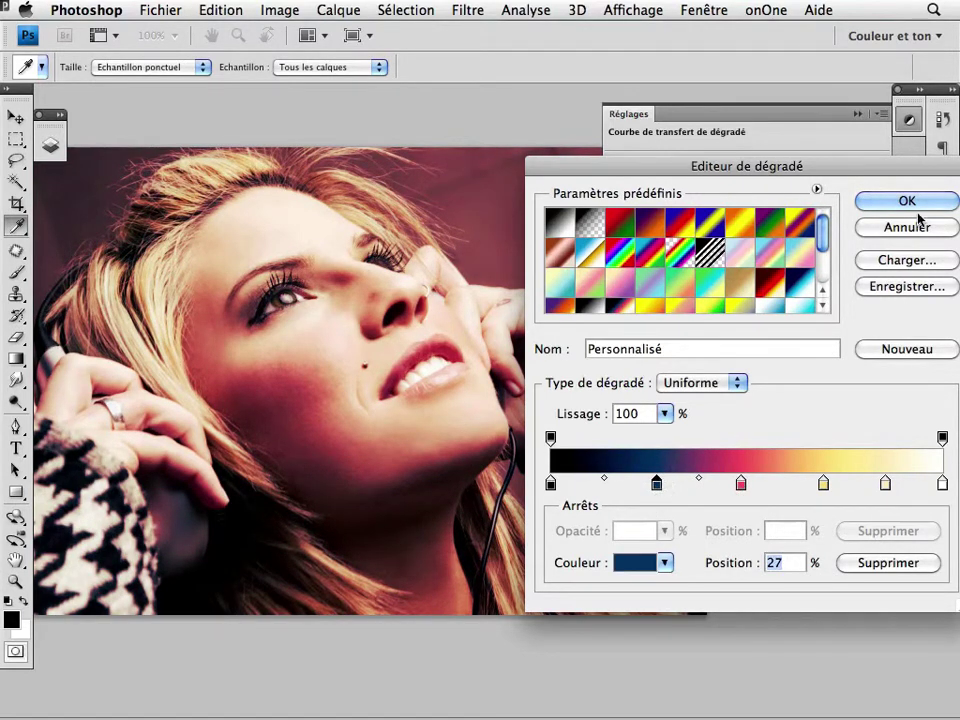
click(904, 200)
click(909, 120)
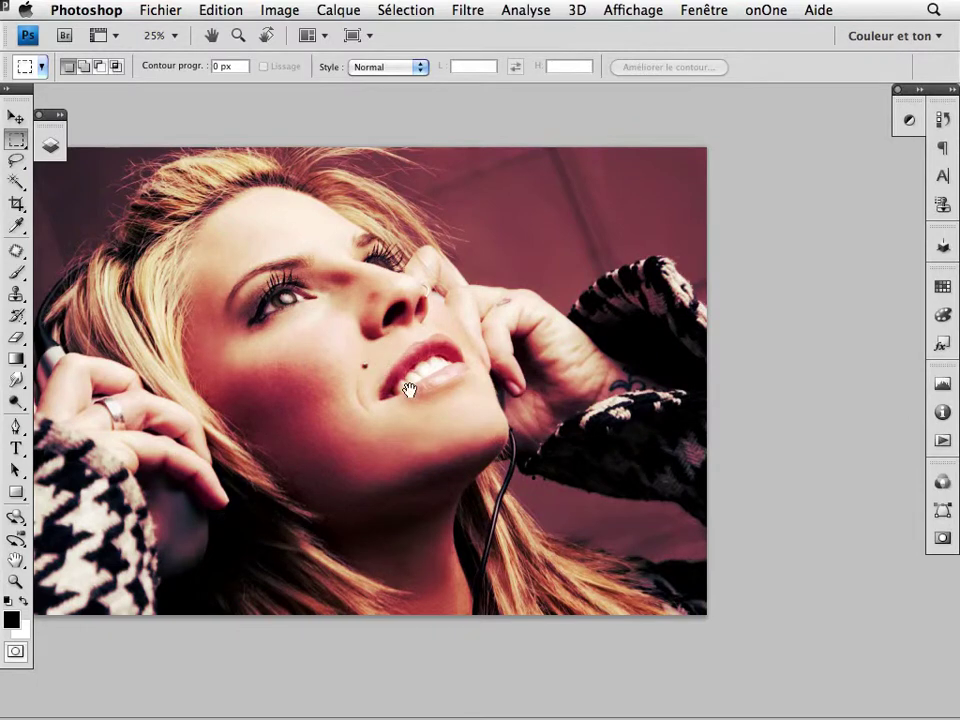
- Toggle the portrait's gradient map layer off and on to compare before and after
drag(409, 389, 529, 402)
click(50, 145)
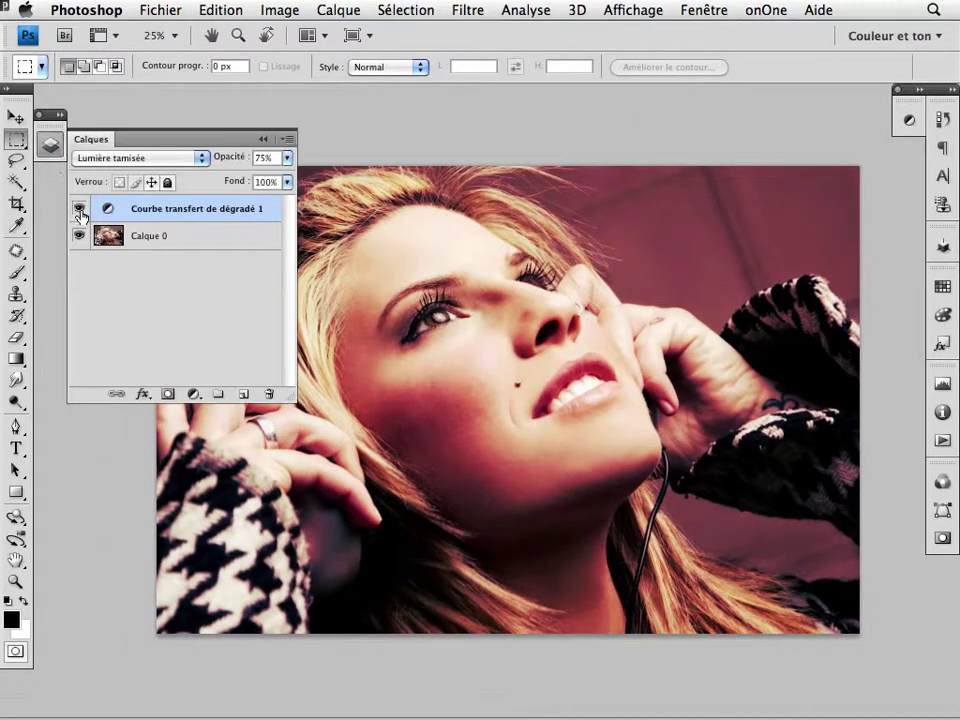
click(79, 209)
click(79, 210)
click(79, 210)
click(50, 145)
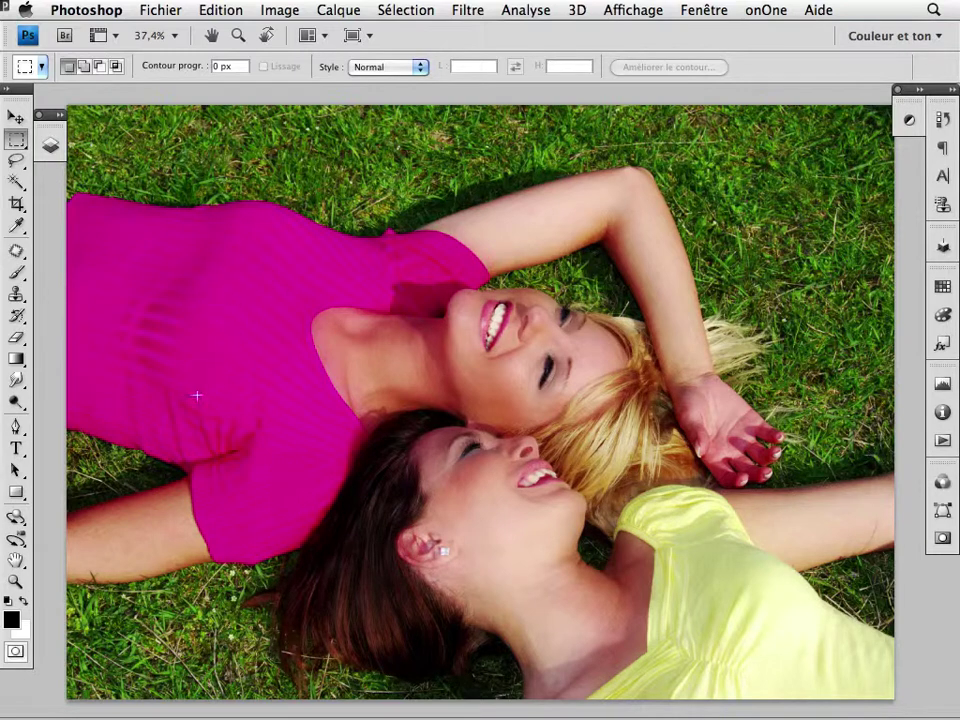
- Enable the grass photo's gradient map layer to turn the shirt purple, and edit its gradient
click(50, 146)
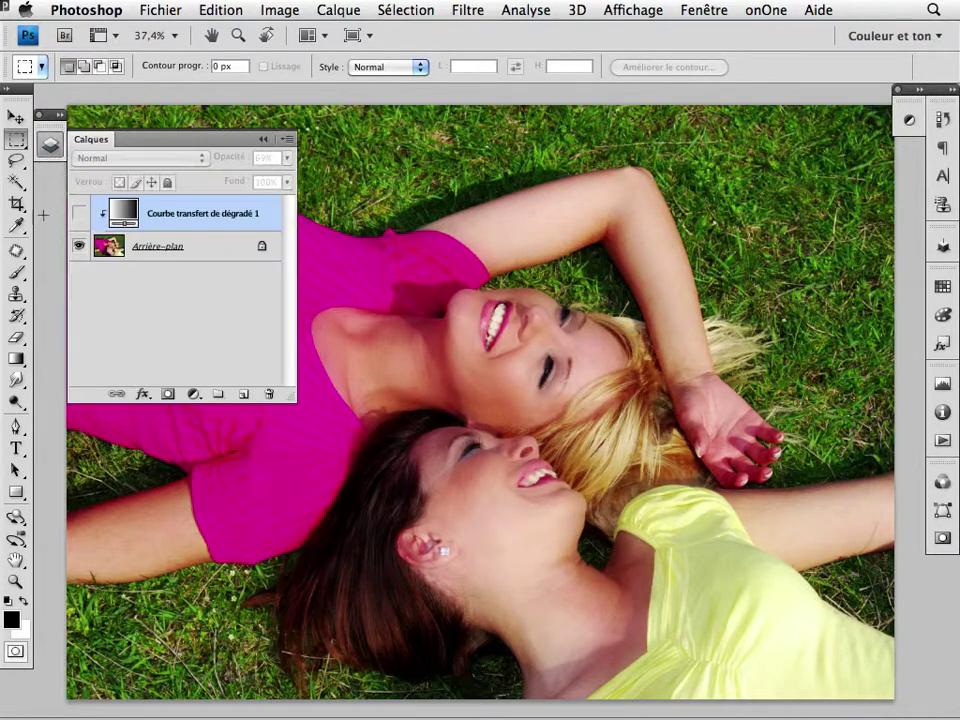
click(78, 214)
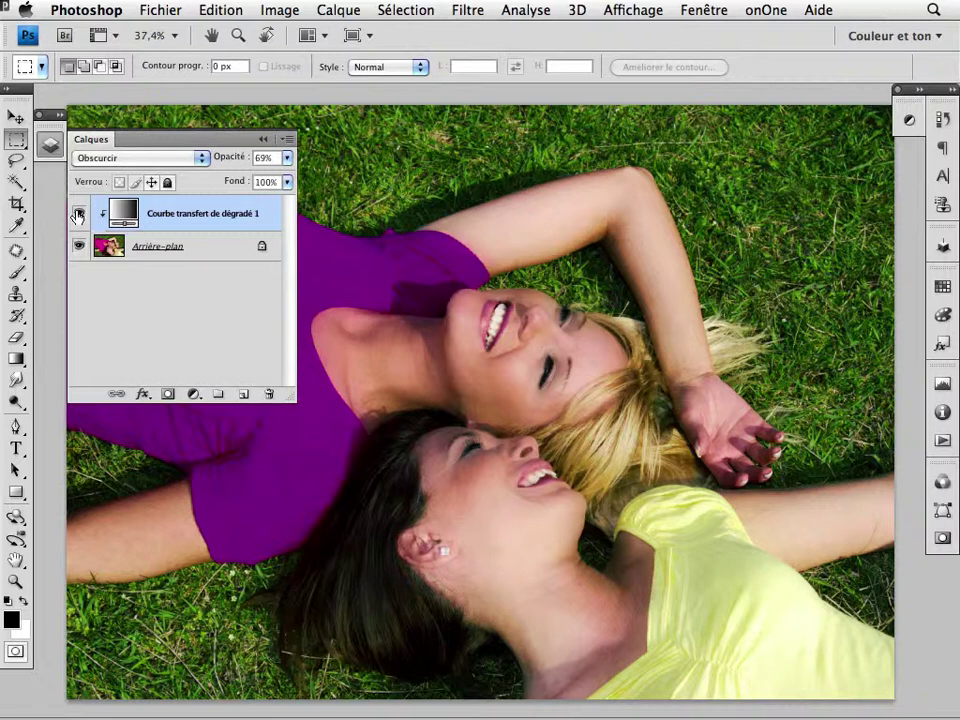
click(50, 146)
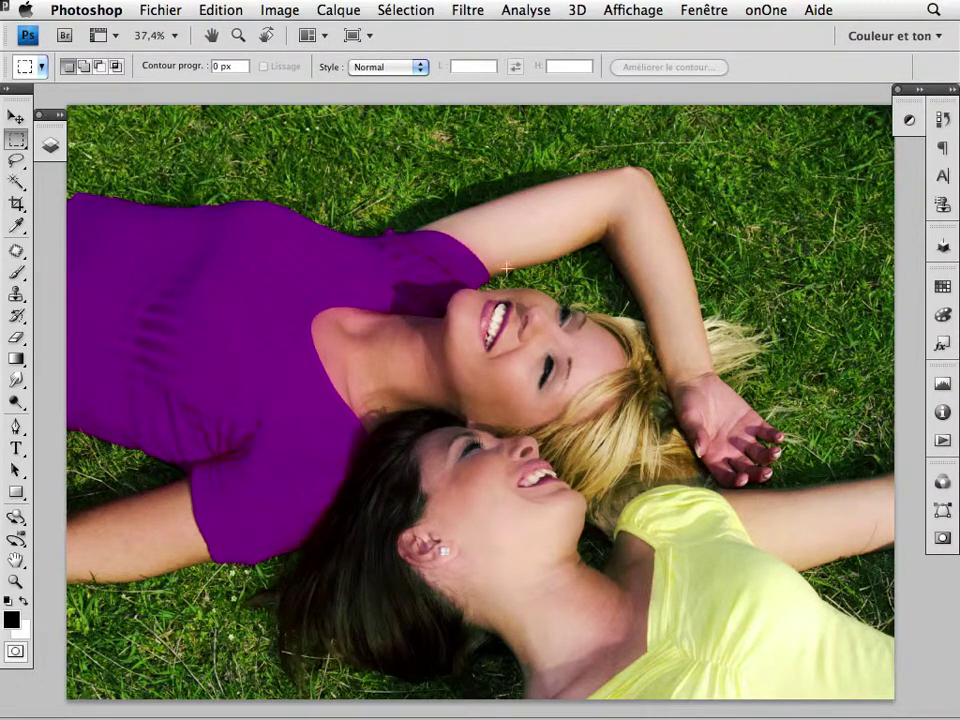
click(909, 120)
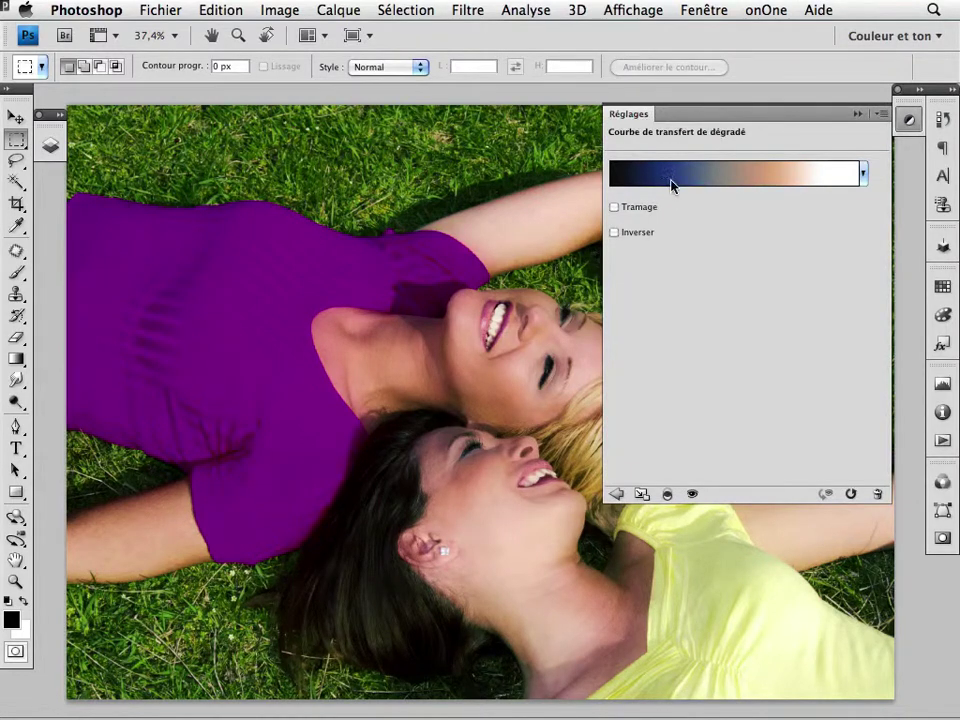
click(672, 185)
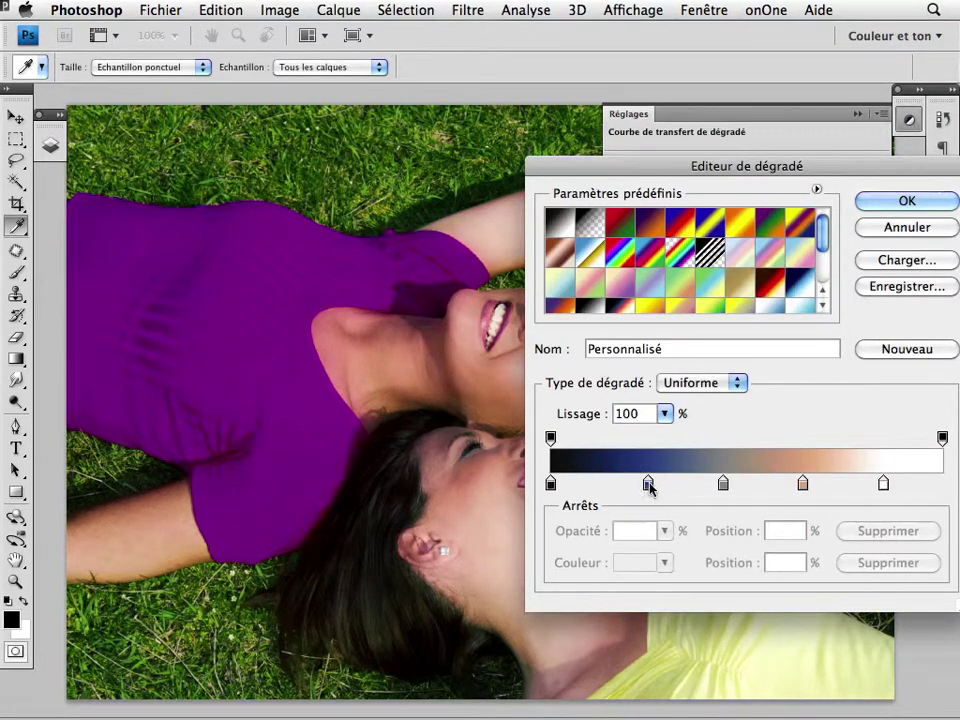
- Roughly respace the gradient stops: blue to about 27%, grey to 45%, peach to 66%
mouse_move(649, 486)
mouse_down()
mouse_move(671, 490)
mouse_move(585, 494)
mouse_move(647, 488)
mouse_up()
drag(724, 490, 733, 490)
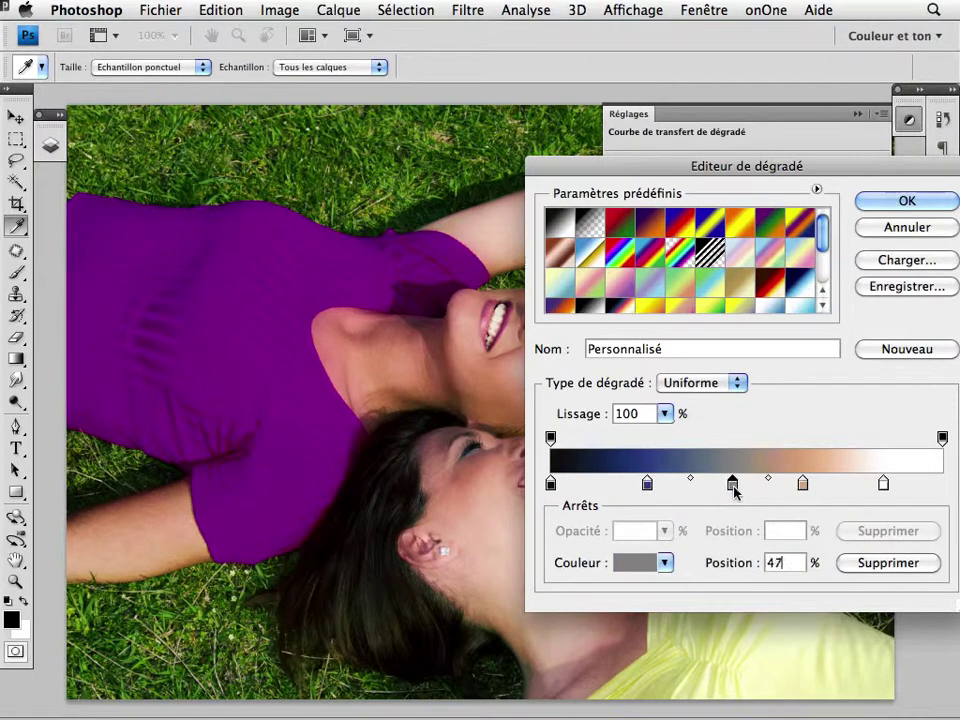
drag(648, 490, 660, 489)
mouse_move(731, 489)
mouse_down()
mouse_move(663, 490)
mouse_move(724, 489)
mouse_up()
mouse_move(804, 488)
mouse_down()
mouse_move(782, 488)
mouse_move(815, 488)
mouse_up()
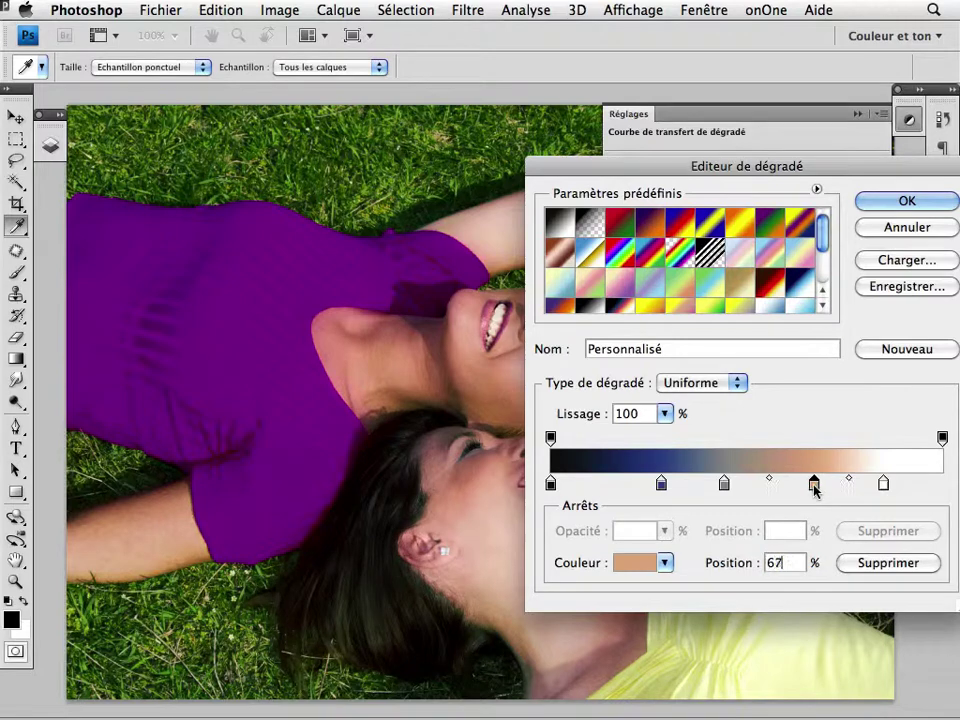
- Fine-tune the stops to navy 25%, grey 44% and peach 63%, then apply the gradient
mouse_move(600, 168)
mouse_down()
mouse_move(666, 149)
mouse_move(655, 147)
mouse_up()
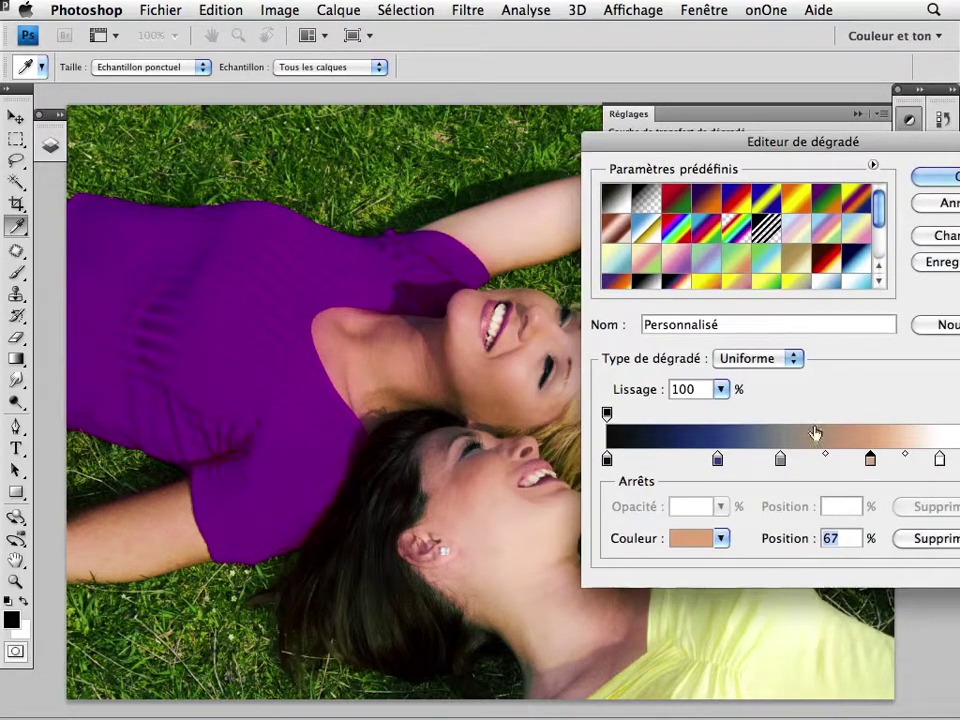
drag(870, 459, 857, 462)
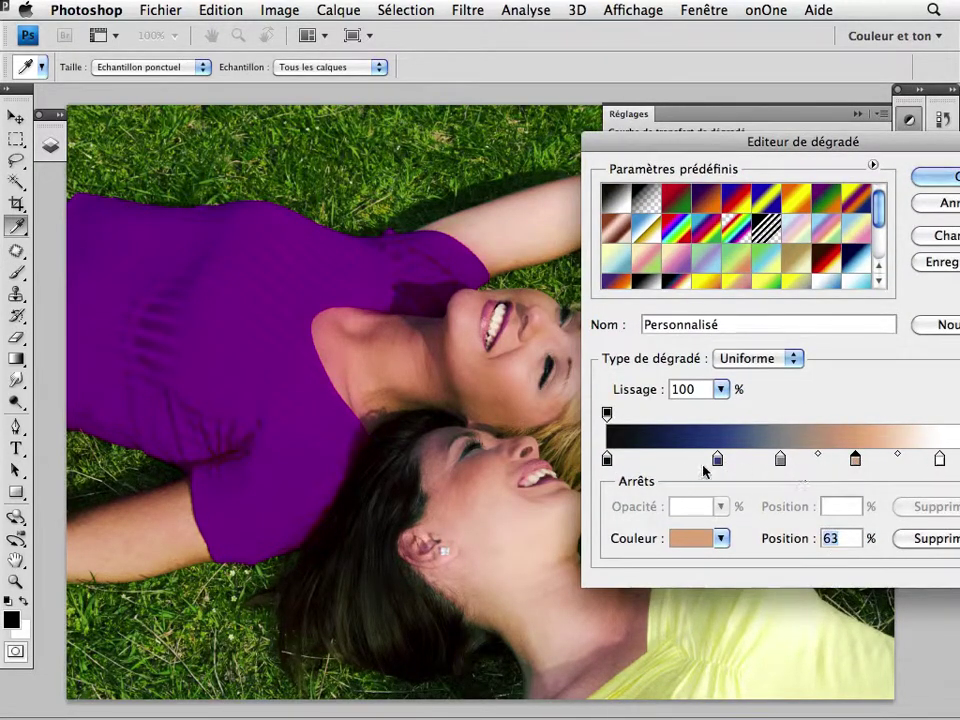
drag(717, 461, 713, 463)
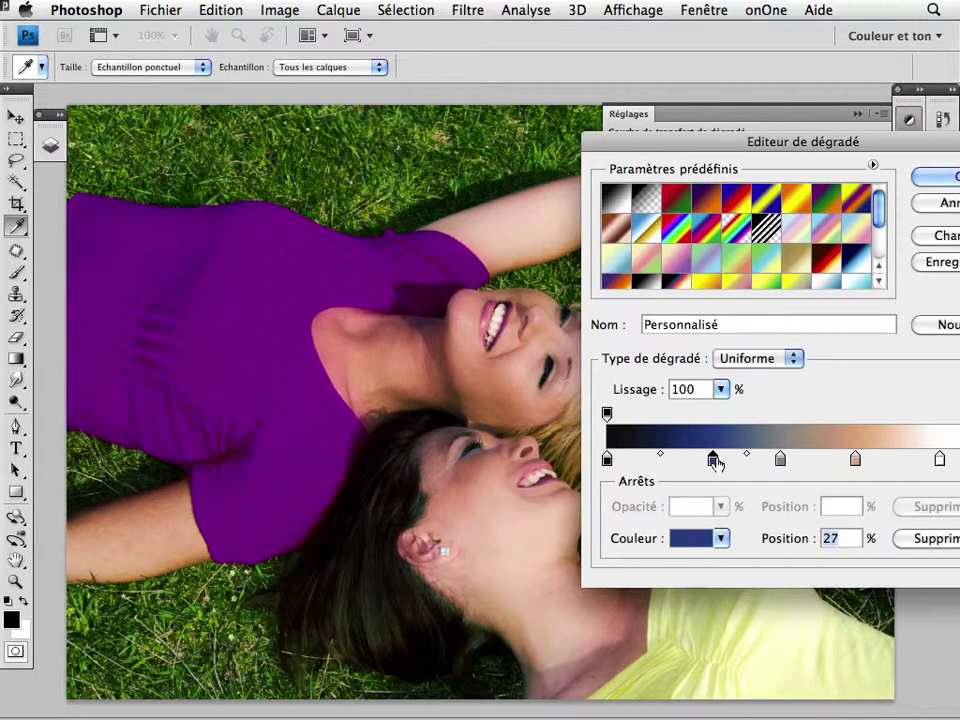
drag(713, 463, 703, 458)
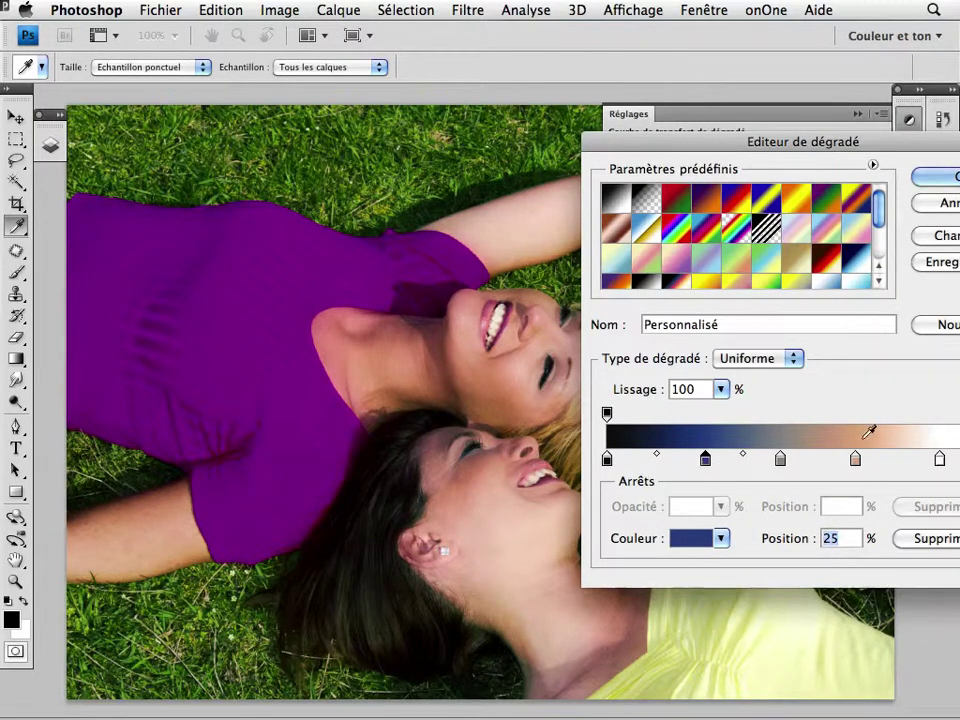
drag(780, 459, 779, 460)
click(856, 461)
drag(816, 145, 652, 234)
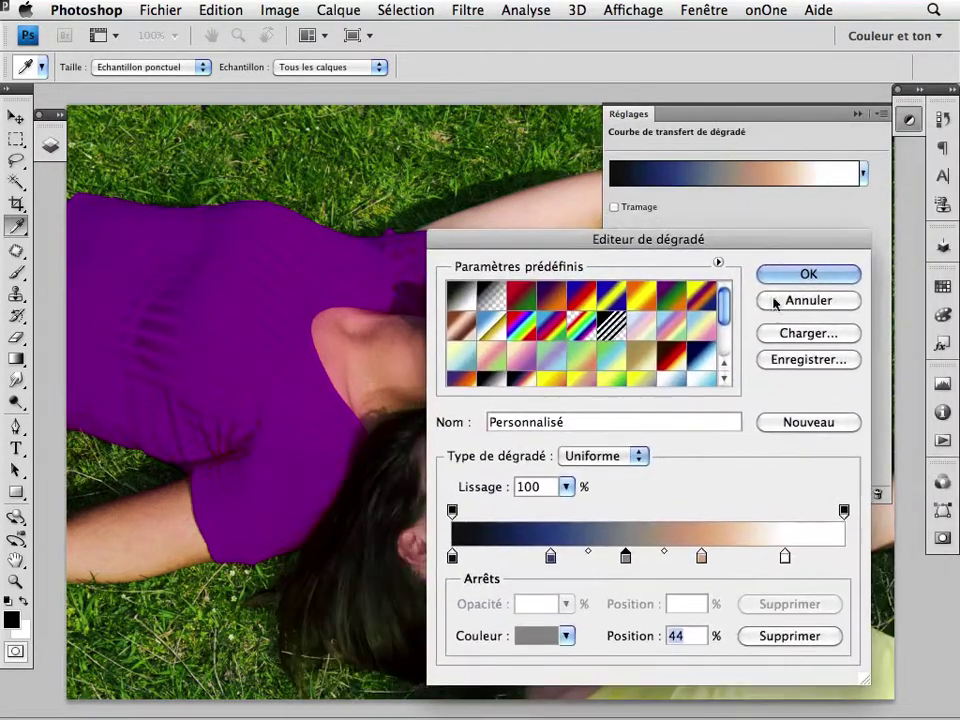
click(808, 274)
click(909, 119)
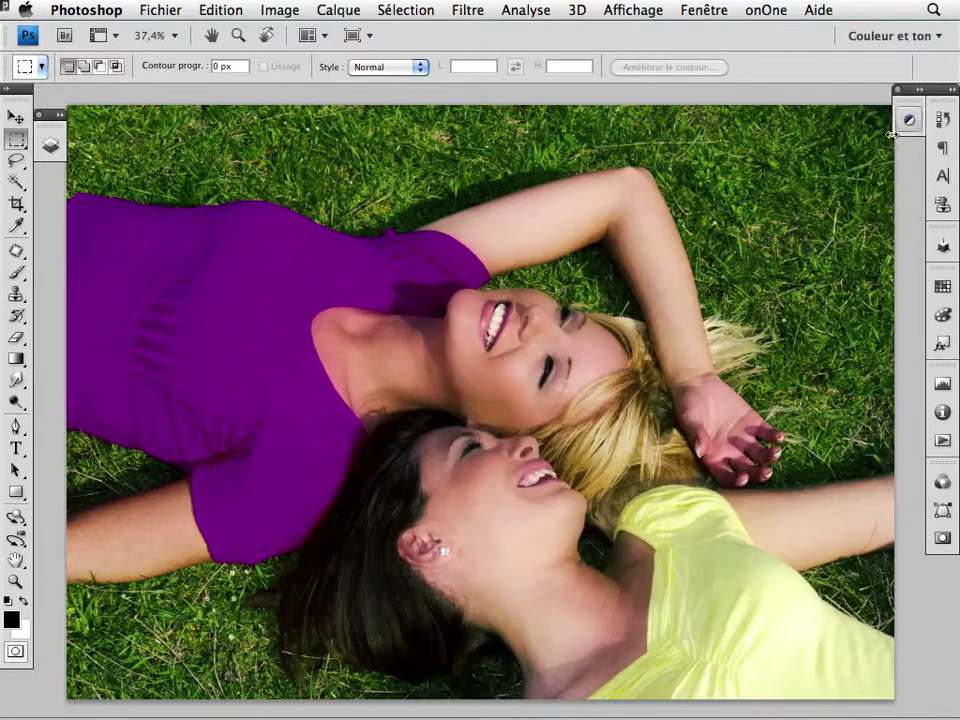
click(50, 145)
click(80, 211)
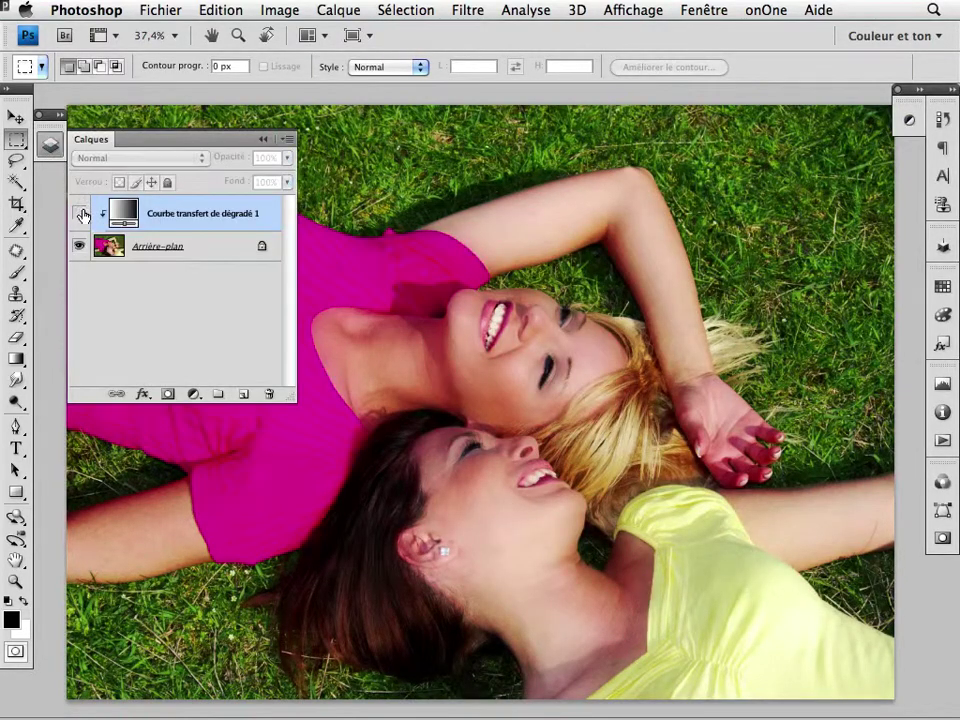
click(80, 214)
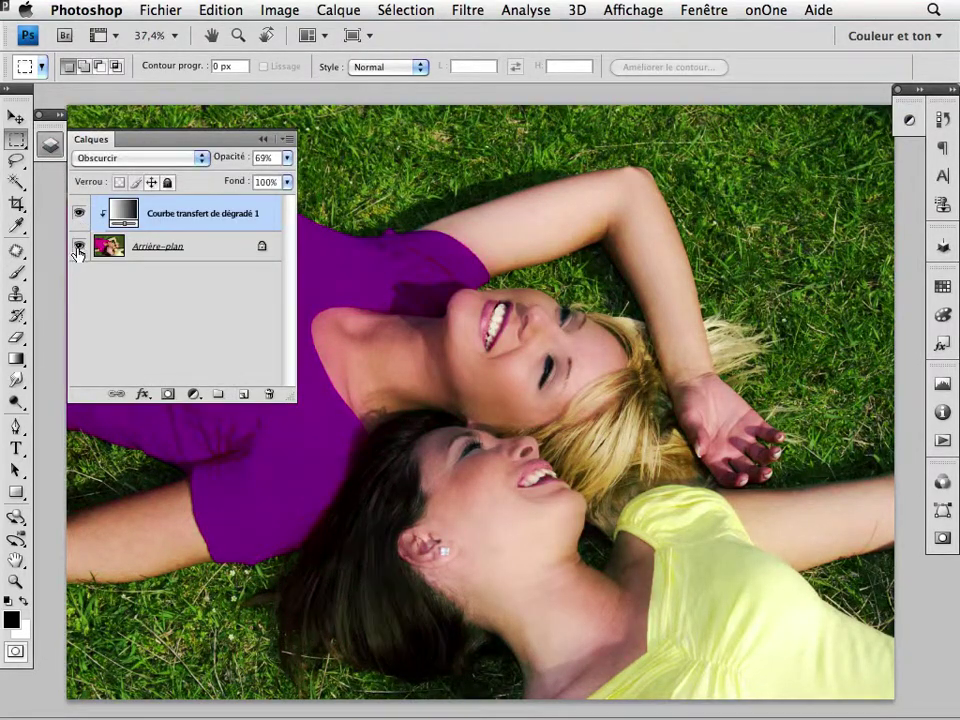
click(50, 145)
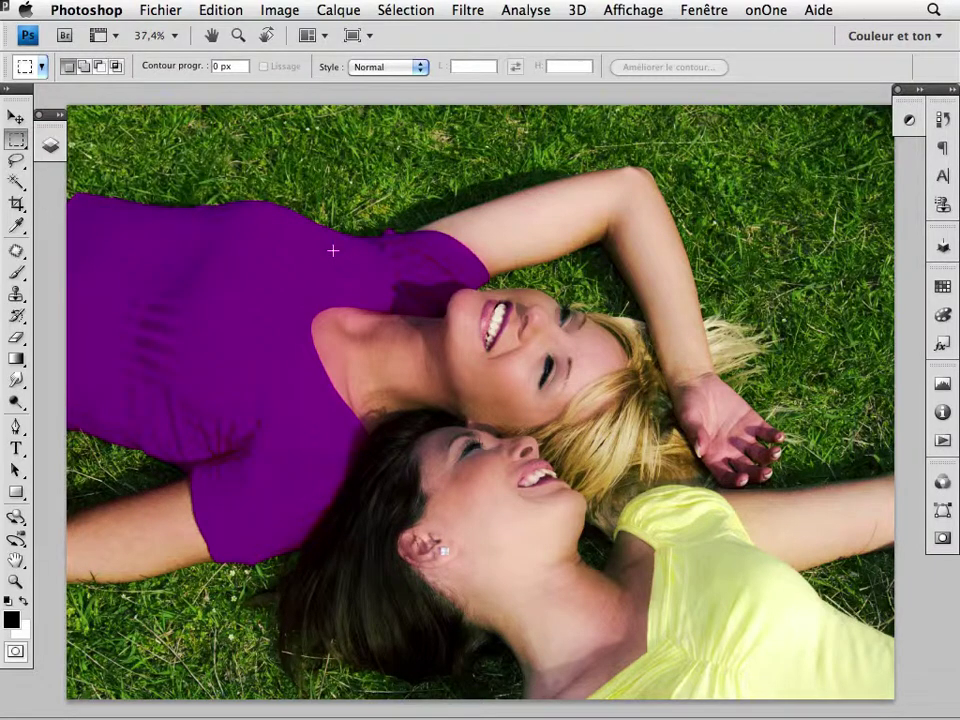